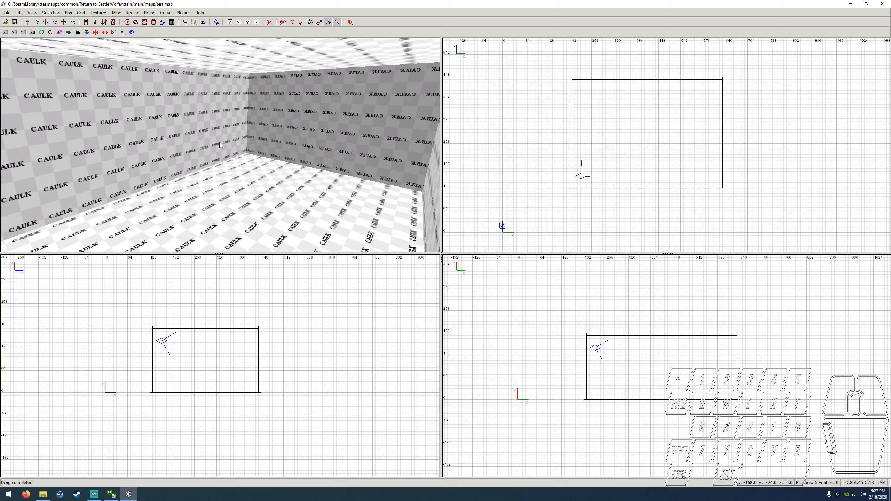
left_click(226, 133, "shift")
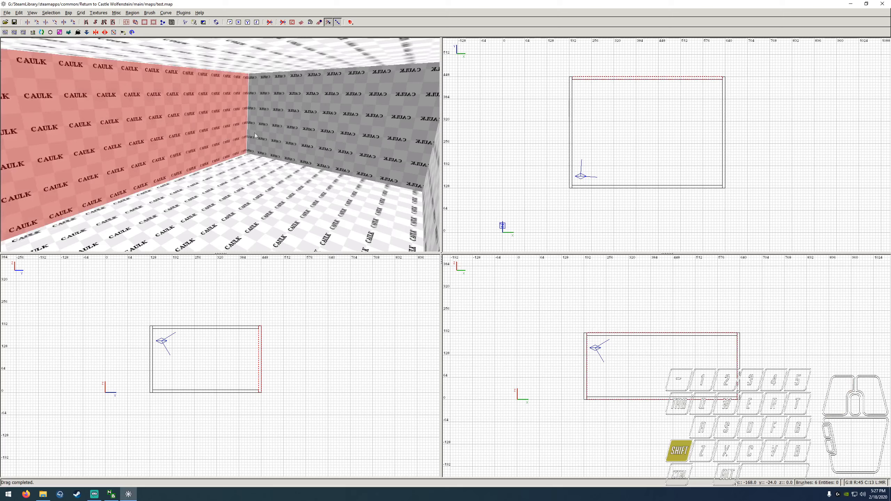
left_click(248, 135, "shift")
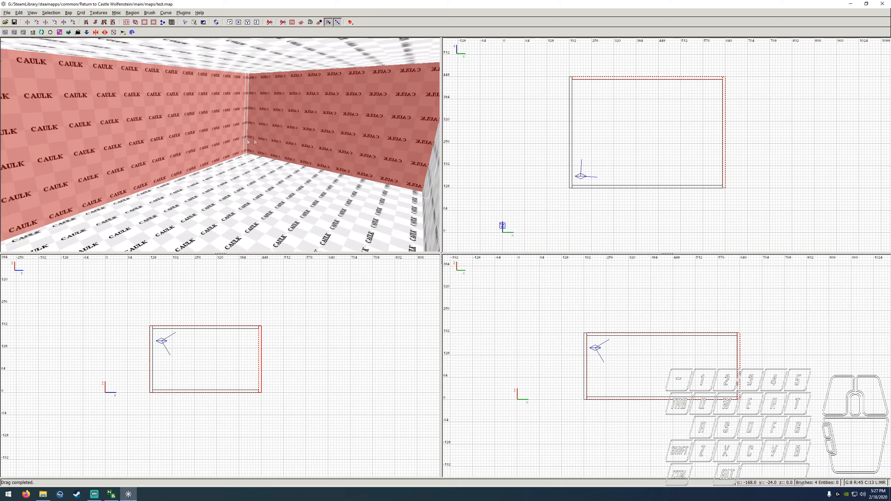
key("Escape")
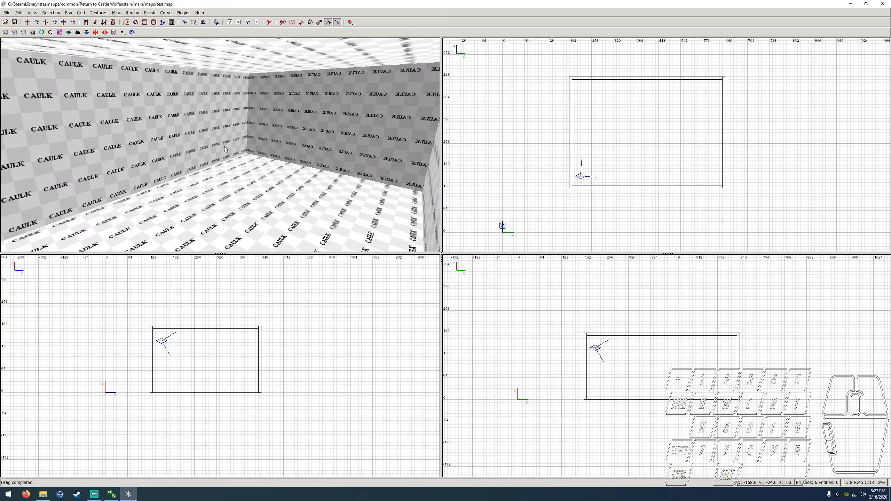
key("shift")
left_click(216, 138, "shift")
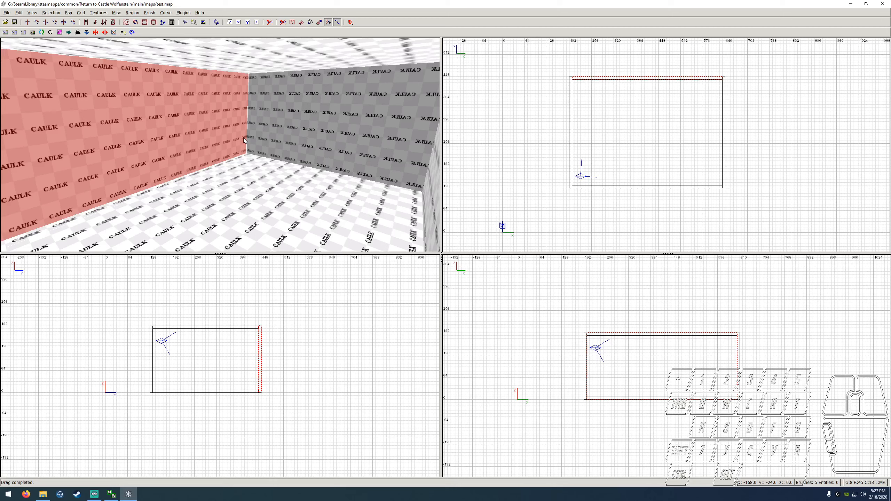
key("Escape")
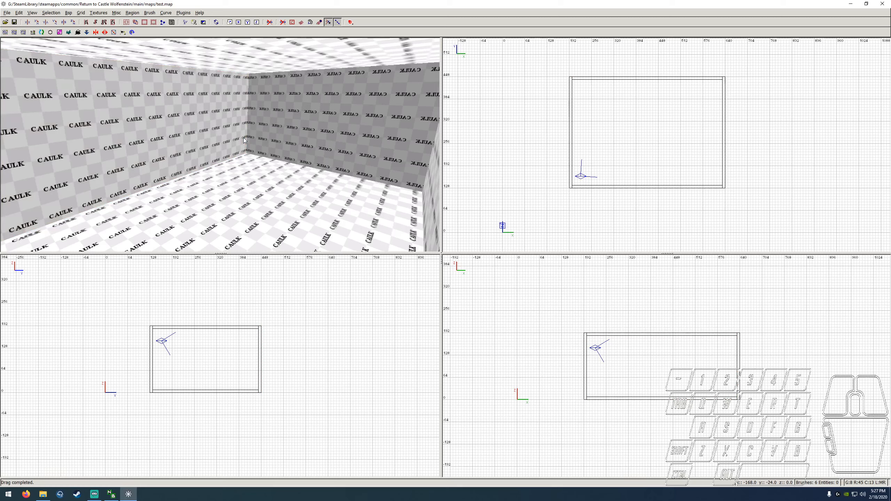
- Select only the inner face of the long wall instead of its whole brush
key("ctrl")
left_click(230, 150, "ctrl+shift")
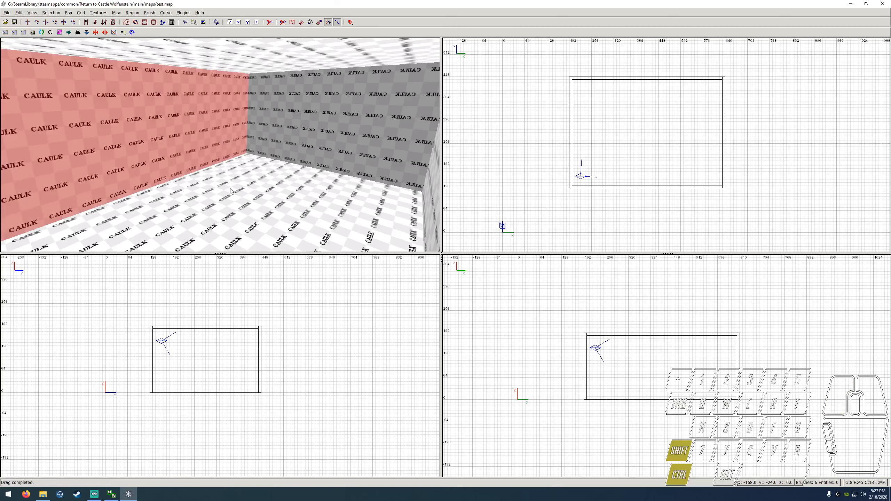
- Fly the camera through and outside the room to examine the selected wall face against the unselected faces
right_click(232, 191)
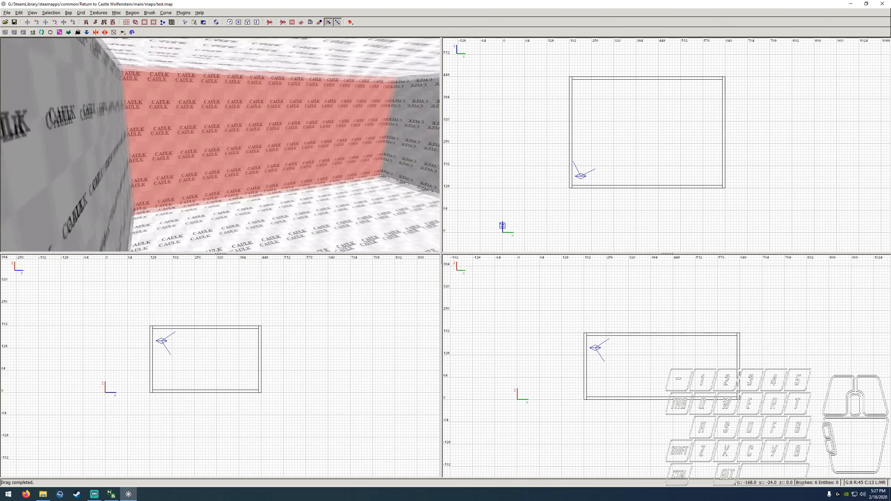
key("Right")
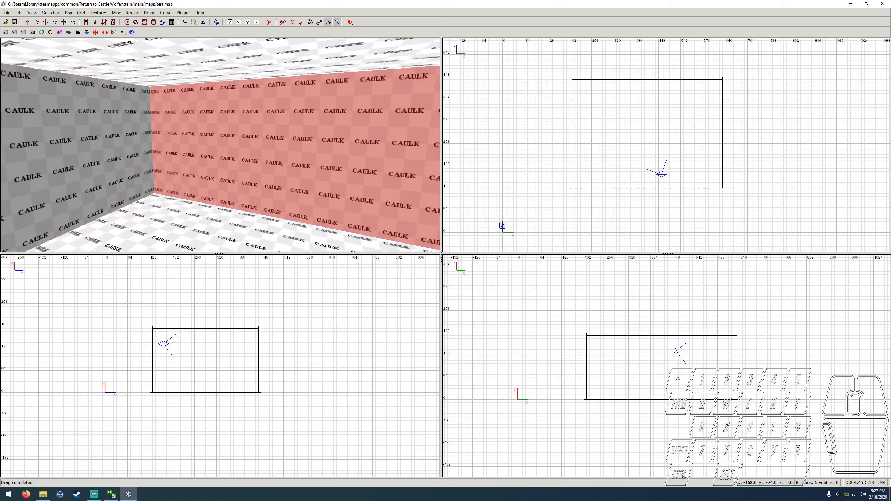
key("Right")
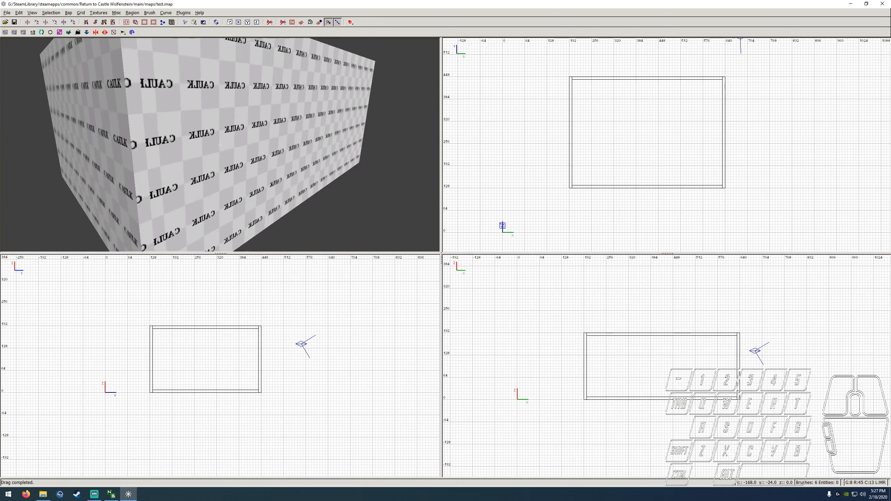
key("Up")
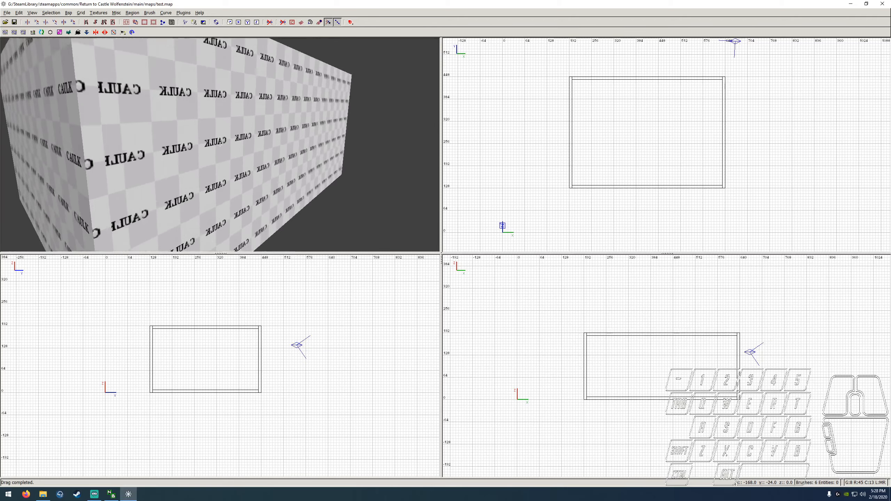
key("Down")
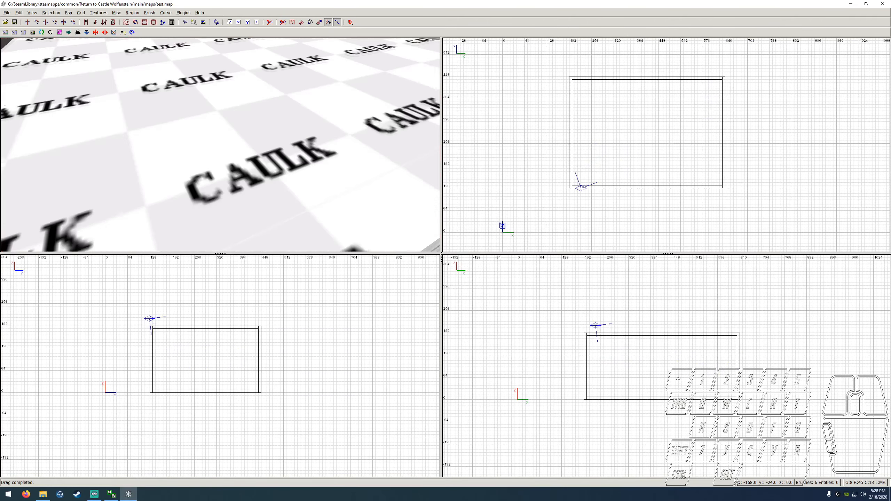
key("Up")
key("Up")
scroll(220, 145, "down", 2)
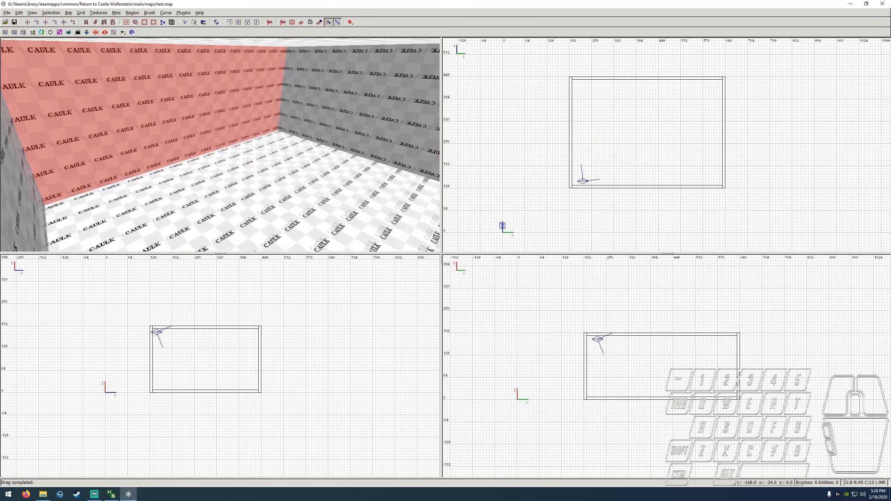
right_click(220, 145)
right_click(220, 145)
right_click(220, 145)
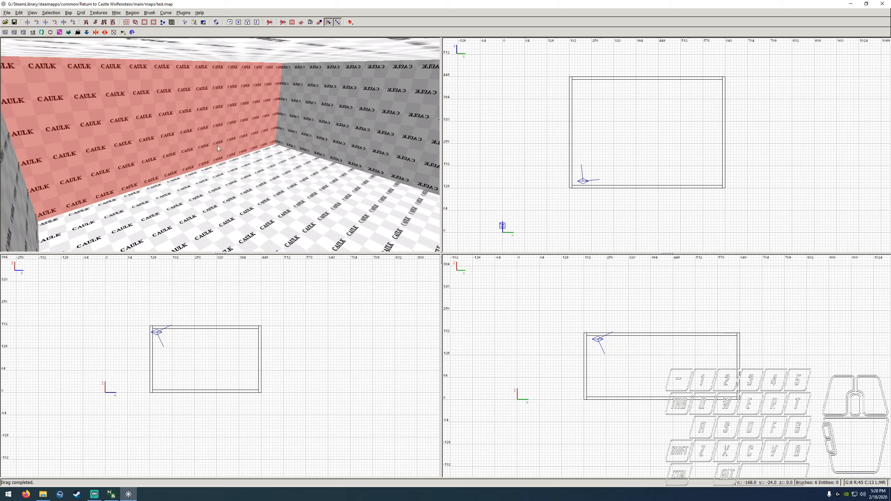
- Add the inner faces of the adjoining end wall and the opposite long wall to the face selection
right_click(198, 151)
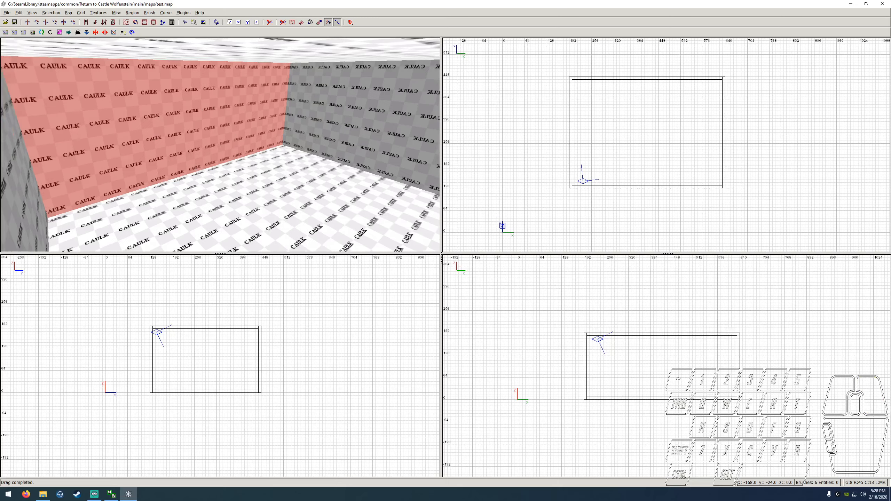
key("Up")
key("Up")
key("Down")
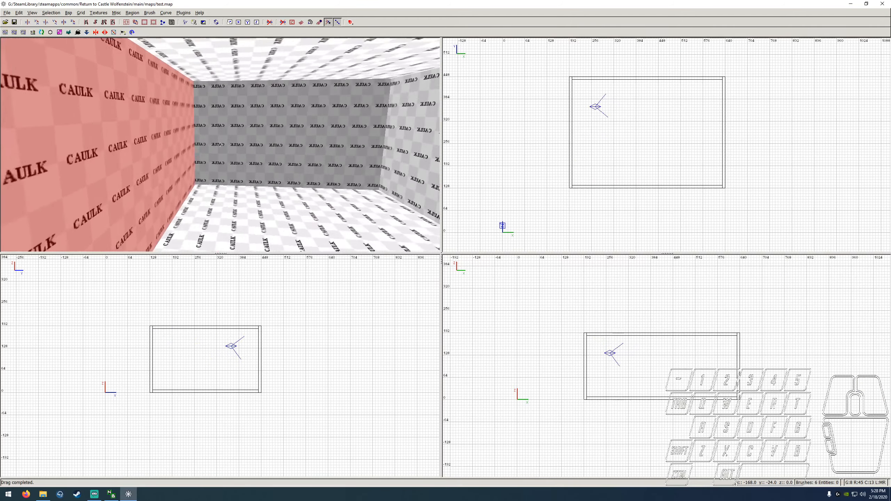
key("Up")
key("Down")
key("Right")
right_click(220, 144)
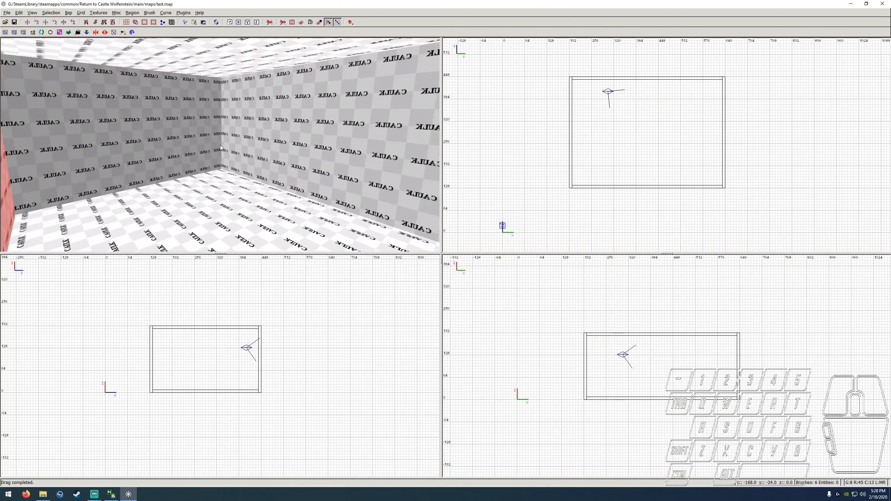
left_click(201, 144, "ctrl+shift")
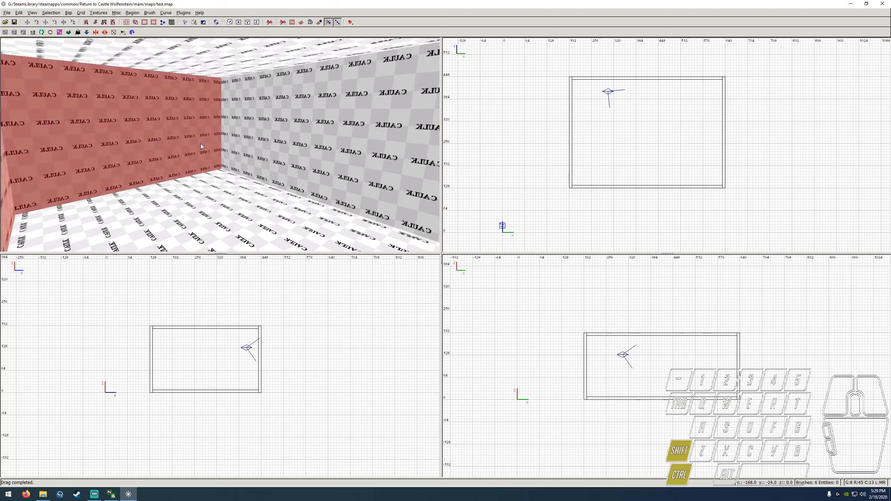
left_click(275, 143, "ctrl+shift")
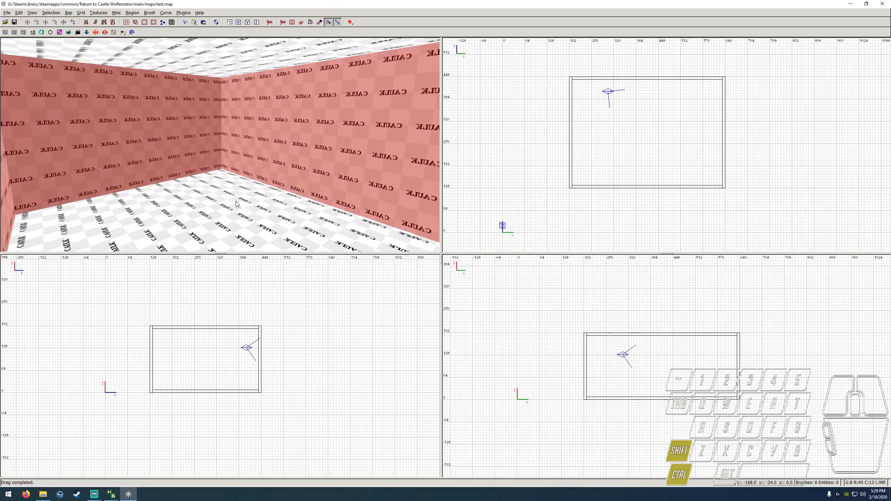
- Add the inner face of the remaining end wall so all four wall faces are selected
right_click(234, 185)
key("Left")
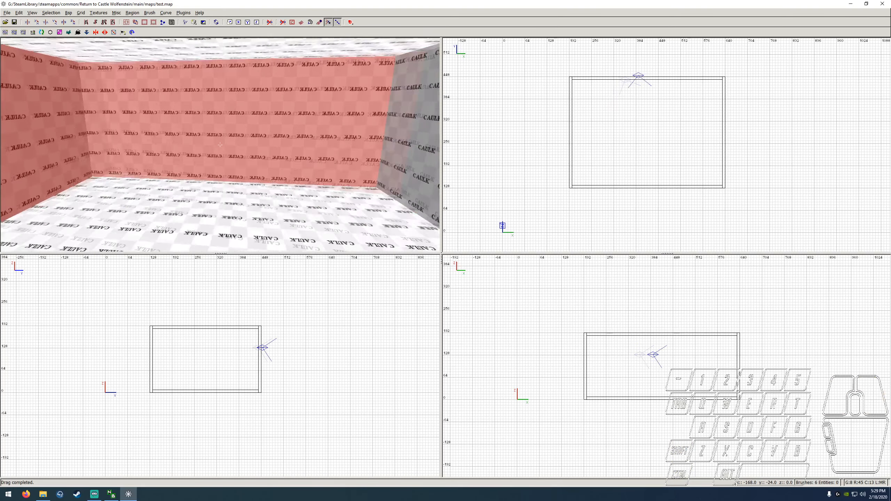
key("Left")
right_click(220, 144)
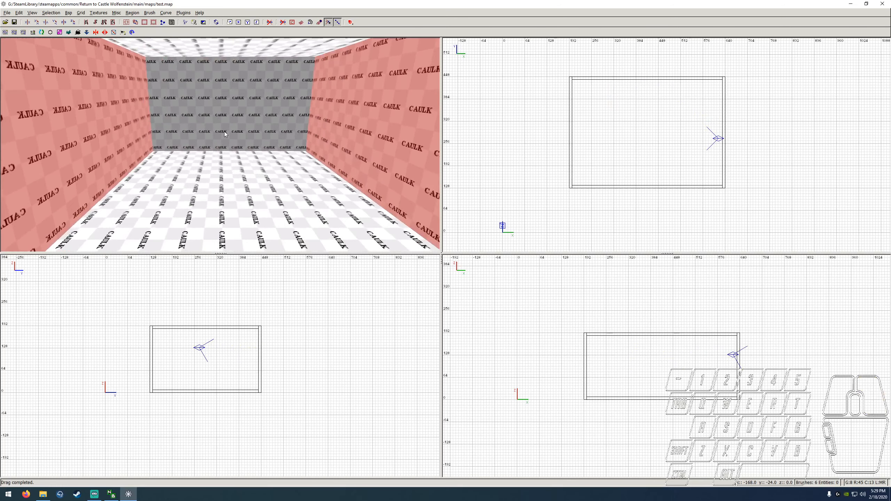
left_click(224, 130, "ctrl+shift")
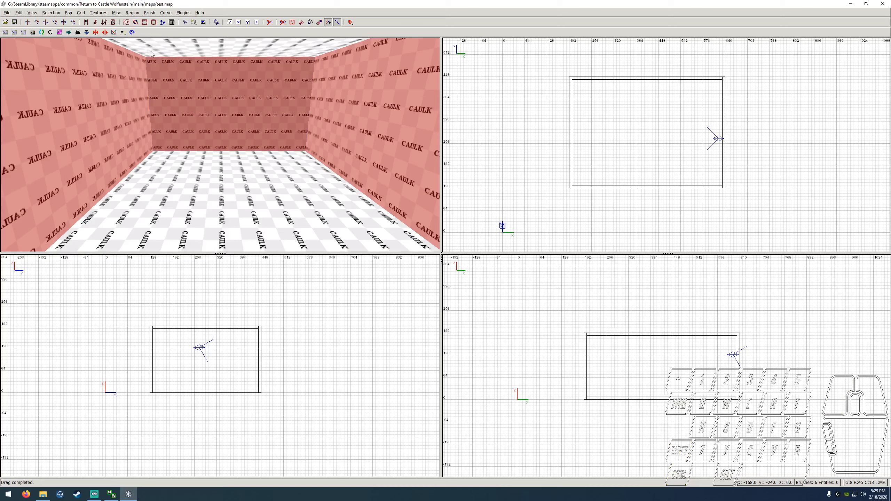
- Open the texture browser, enlarge it and its directory list, and load the miltary_wall texture set
left_click(102, 14)
left_click(103, 17)
key("t")
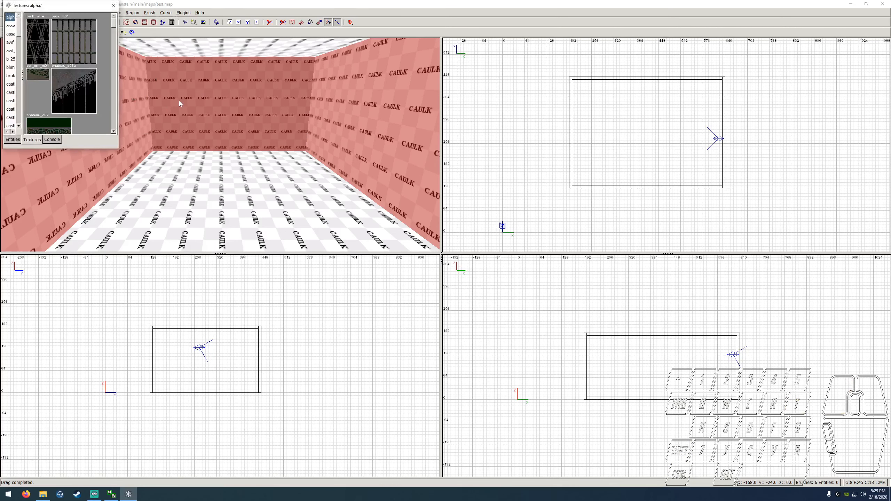
left_click_drag(55, 6, 396, 130)
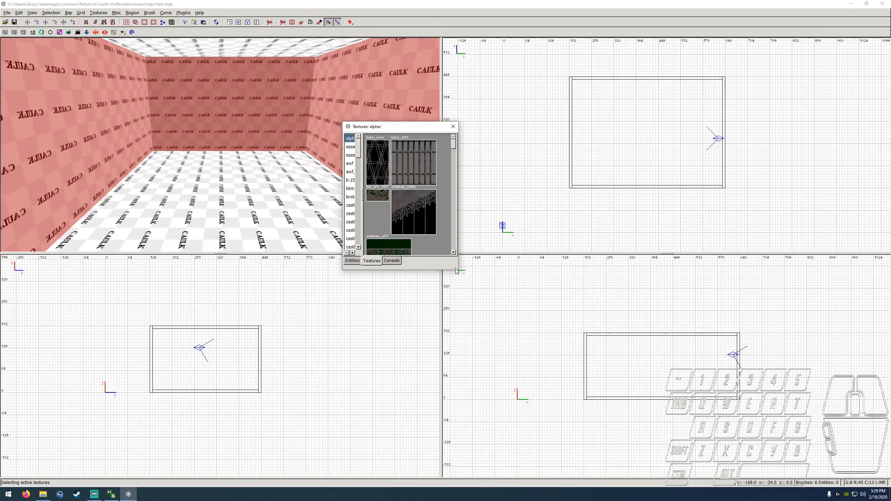
left_click_drag(460, 268, 661, 399)
left_click_drag(362, 276, 415, 275)
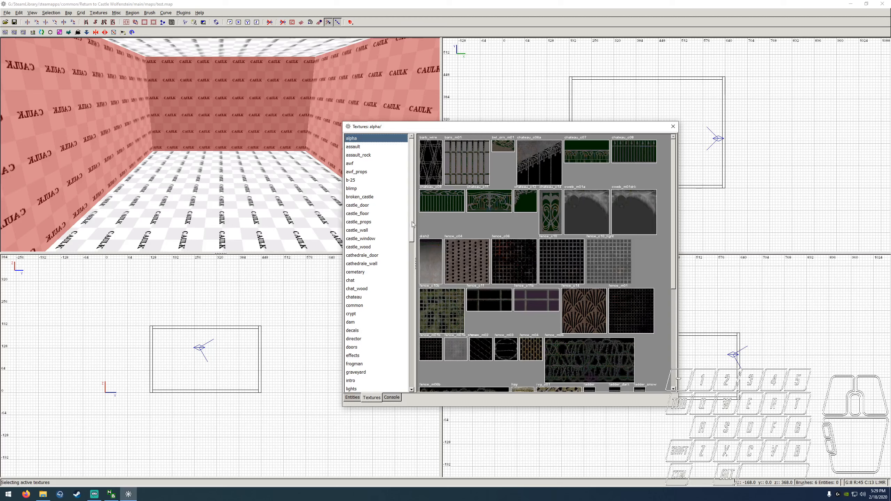
left_click_drag(412, 225, 412, 264)
left_click(366, 349)
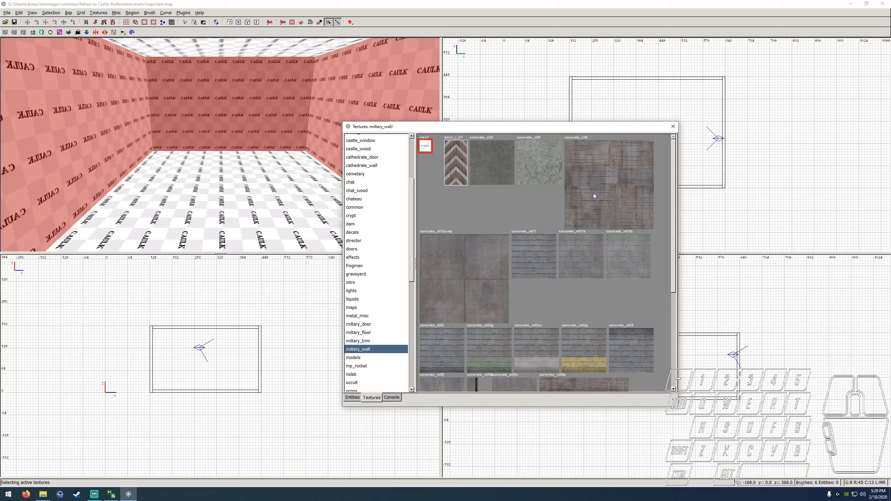
- Apply the large concrete_c06 texture to the four selected wall faces, close the texture browser and clear the selection
left_click(592, 182)
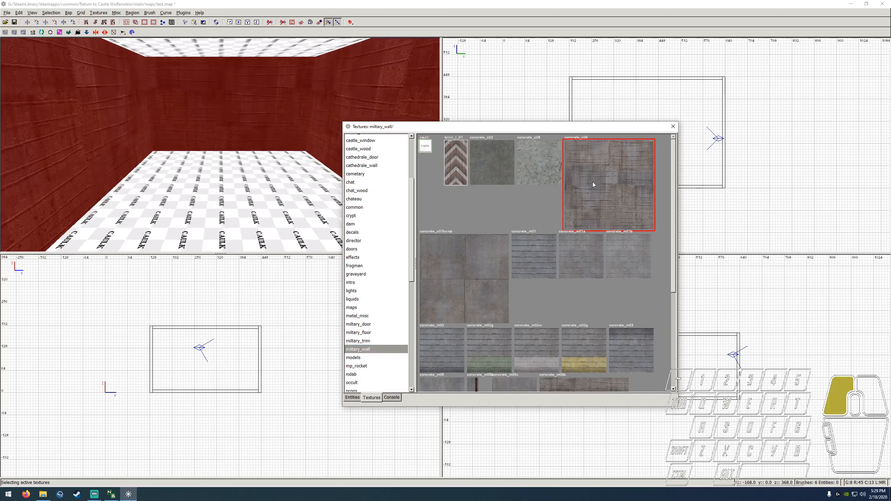
left_click(673, 127)
right_click_drag(258, 140, 220, 145)
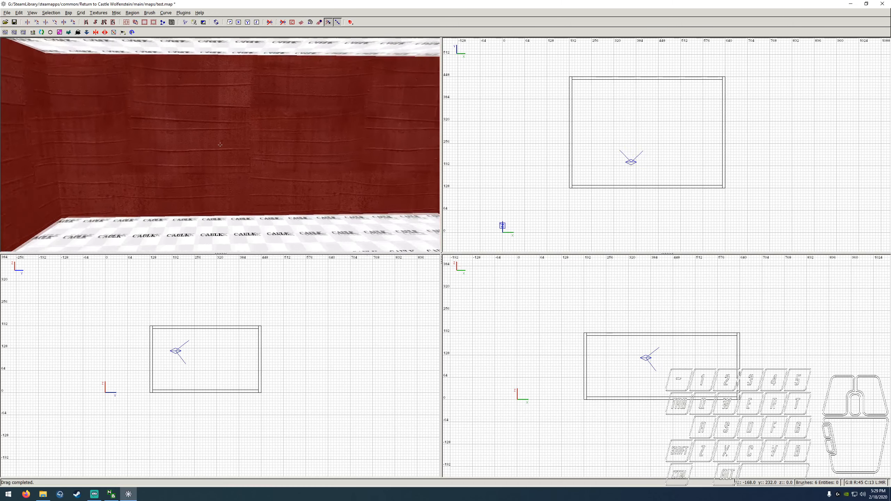
right_click(221, 148)
key("Escape")
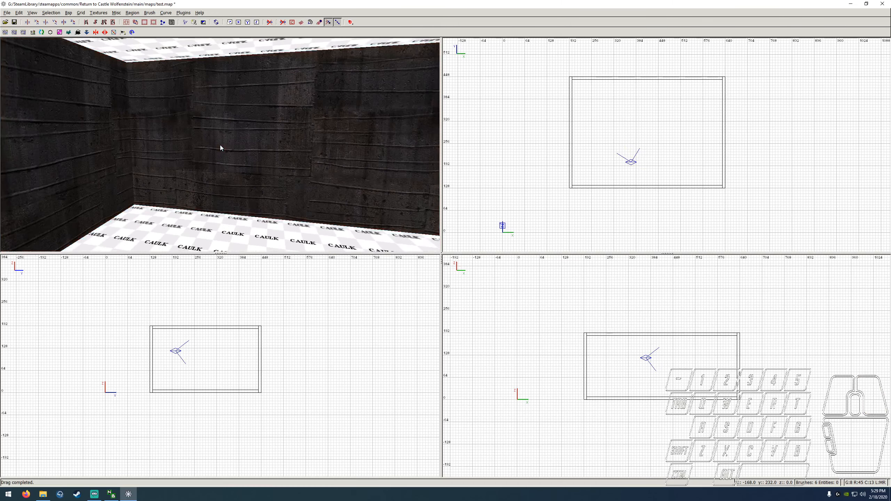
- Texture the floor's inner face with the large four-panel concrete_c07 texture from miltary_wall, and clear the selection
right_click_drag(232, 153, 220, 144)
right_click(220, 144)
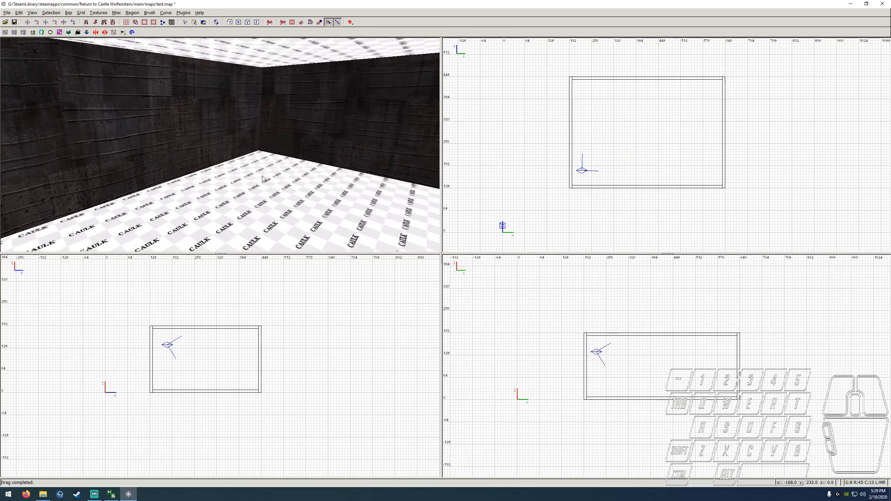
left_click(262, 190, "ctrl+shift")
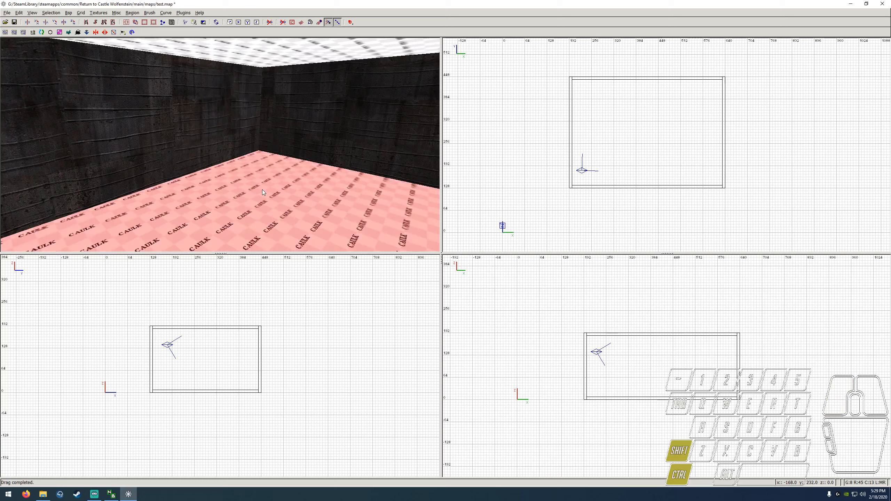
key("t")
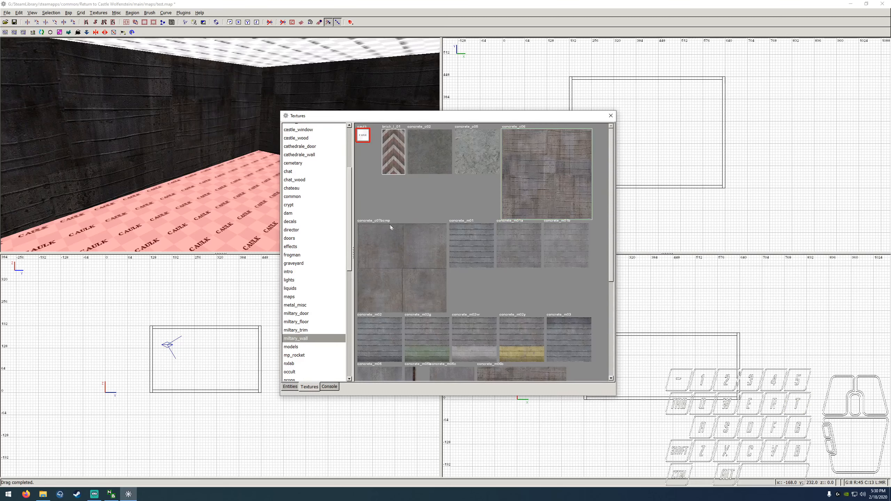
left_click(391, 252)
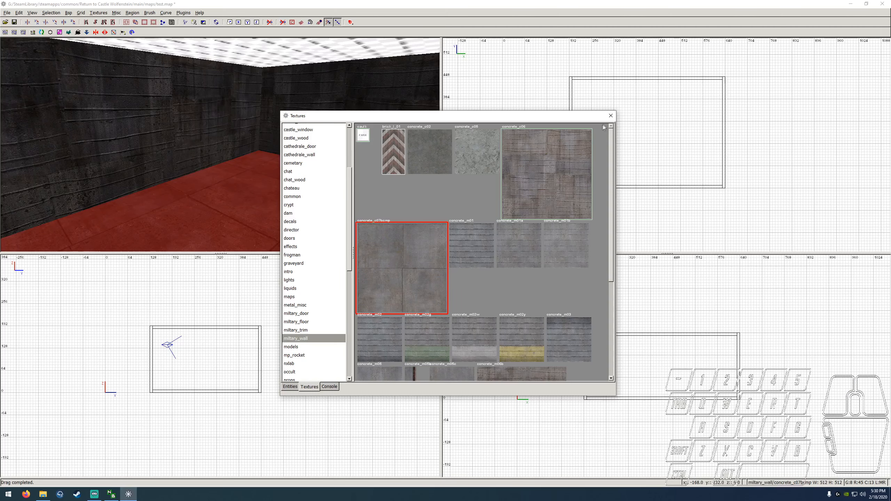
left_click(611, 115)
key("Escape")
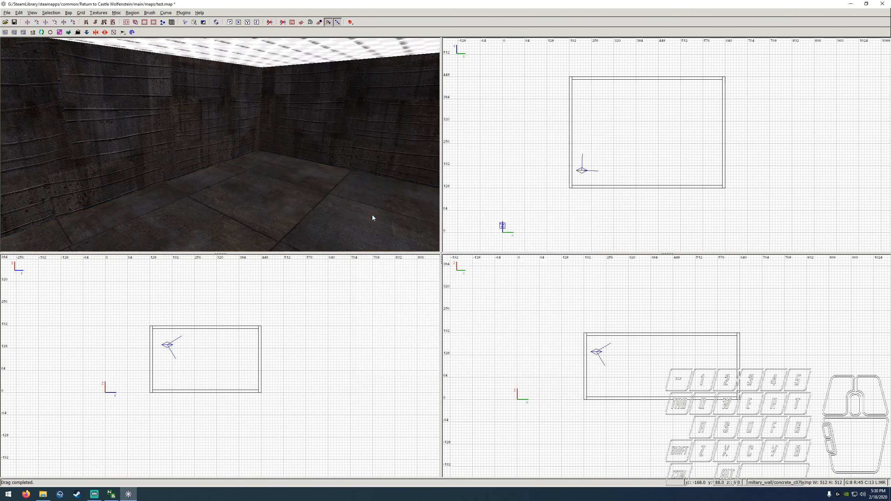
- Texture the ceiling's inner face with concrete_c02 from the miltary_wall set, close the texture browser and clear the selection
right_click(363, 207)
right_click(220, 144)
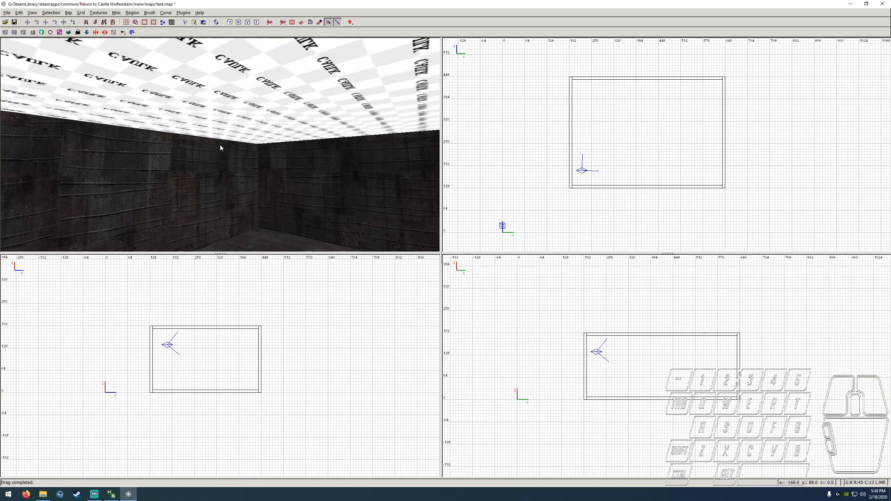
left_click(249, 122, "ctrl+shift")
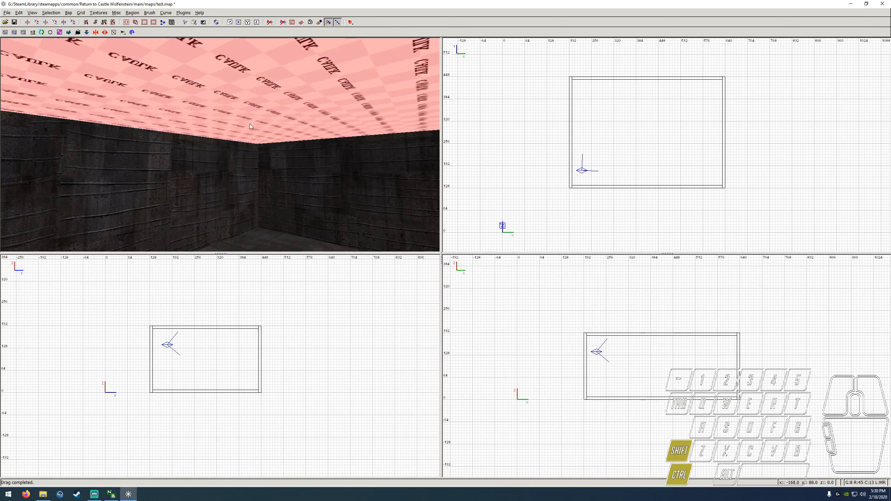
key("t")
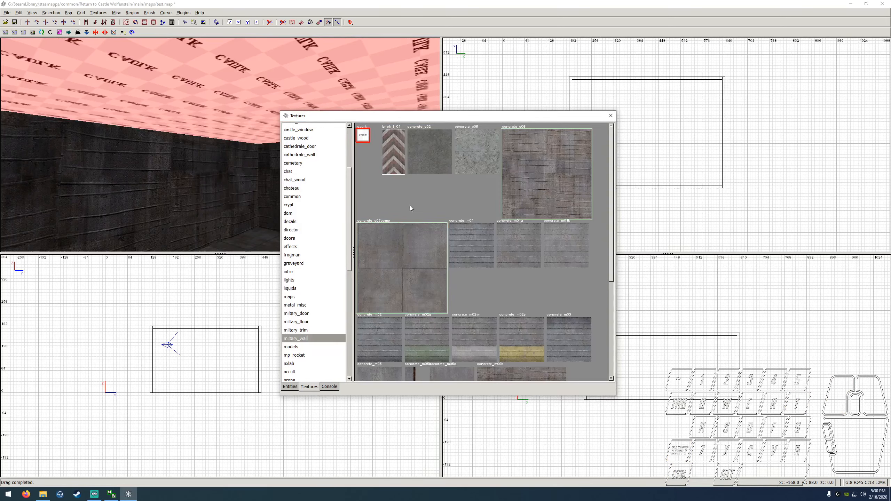
left_click(426, 146)
left_click(610, 116)
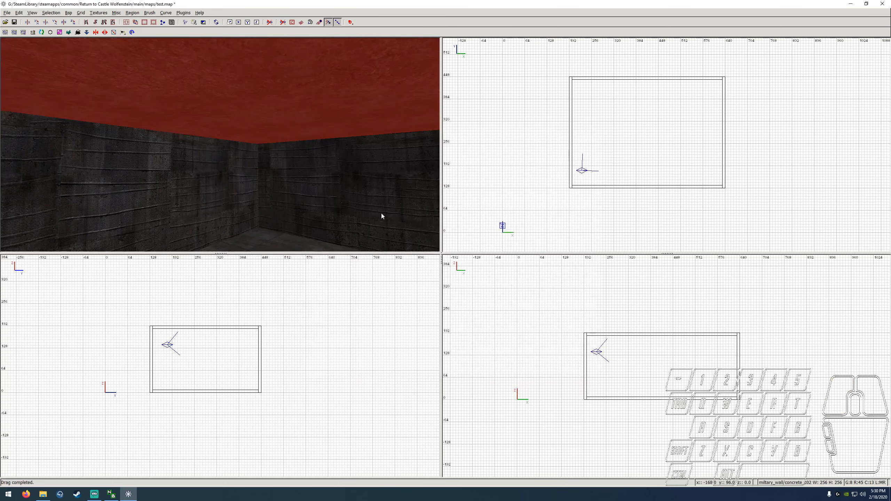
key("Escape")
- Fly through and around the room to examine the textured inner faces and the caulked outer faces
right_click(305, 180)
key("Right")
key("Right")
key("Down")
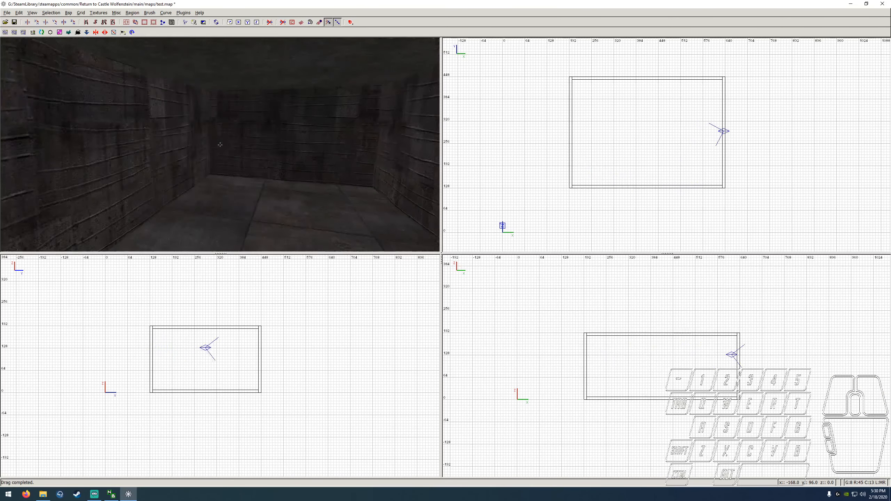
key("Down")
key("Left")
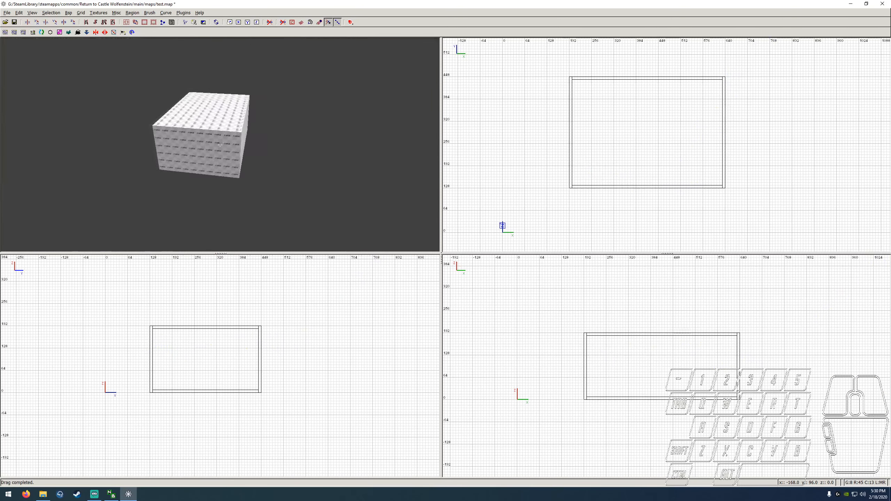
key("Up")
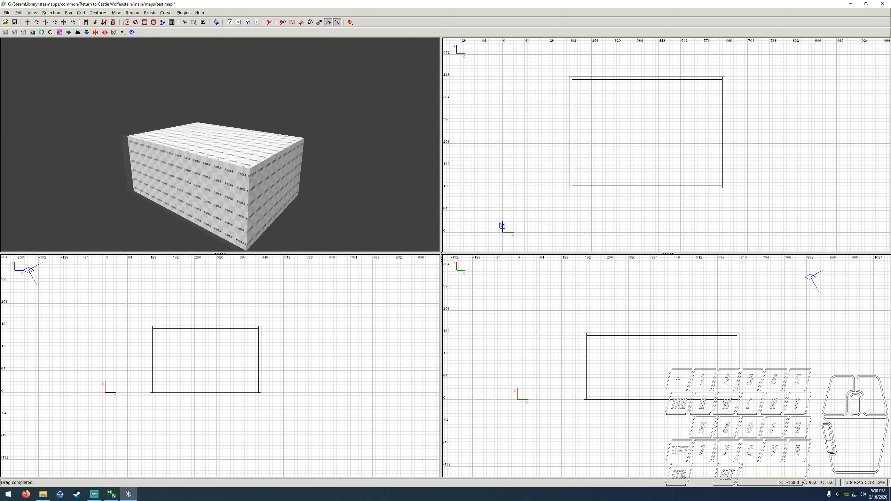
key("Right")
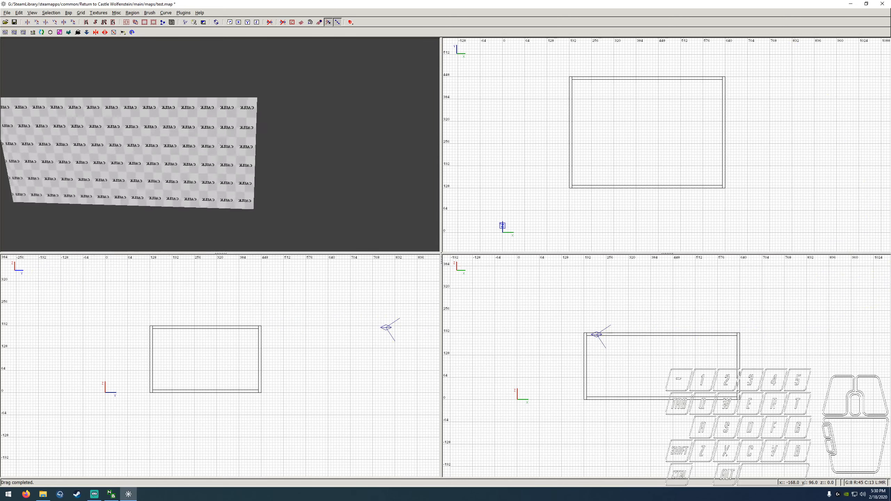
key("Up")
key("Down")
key("Up")
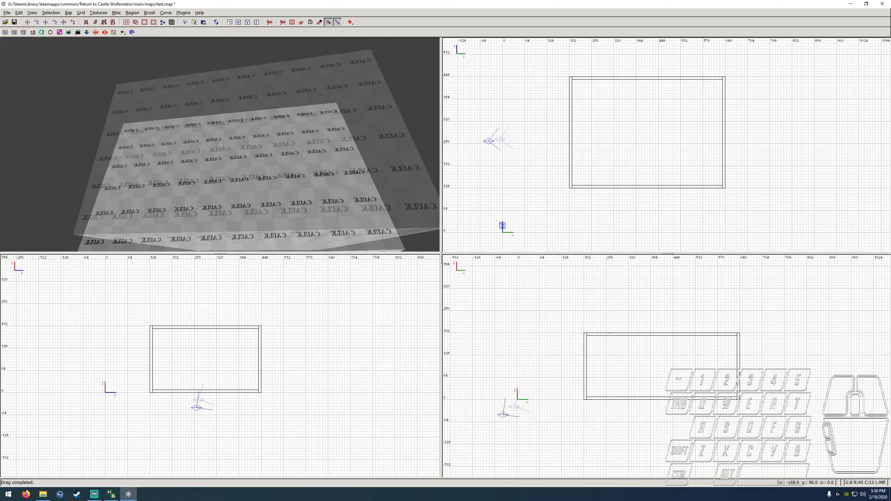
key("Down")
key("Up")
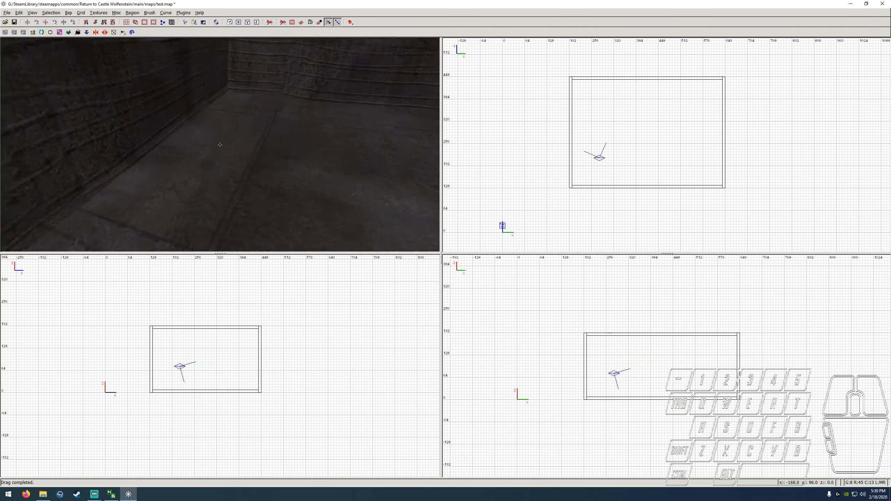
key("Down")
key("Down")
key("Up")
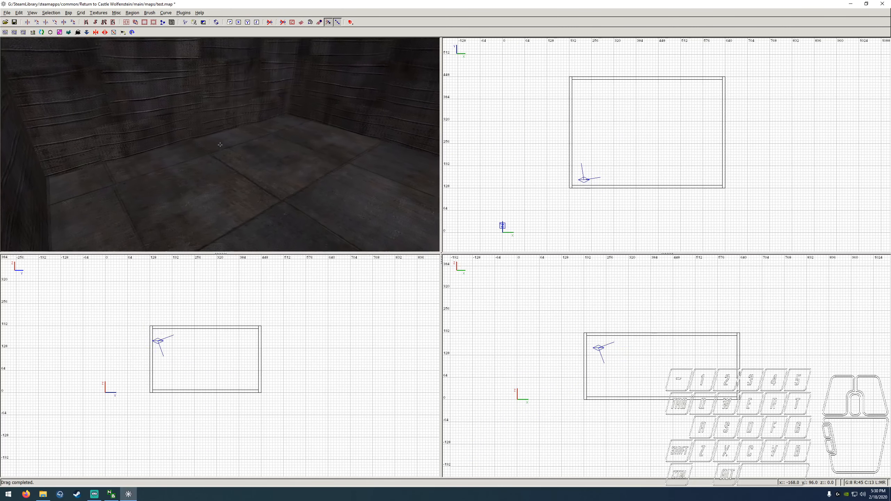
key("Down")
key("Up")
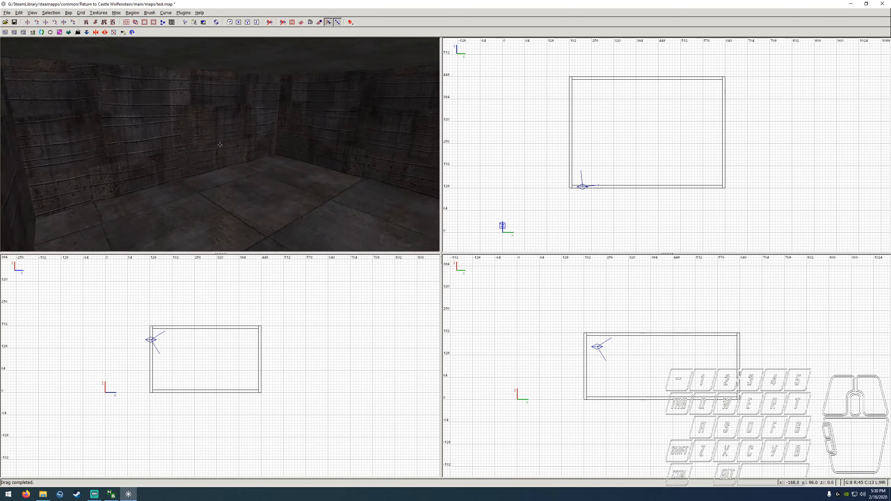
key("Up")
key("Down")
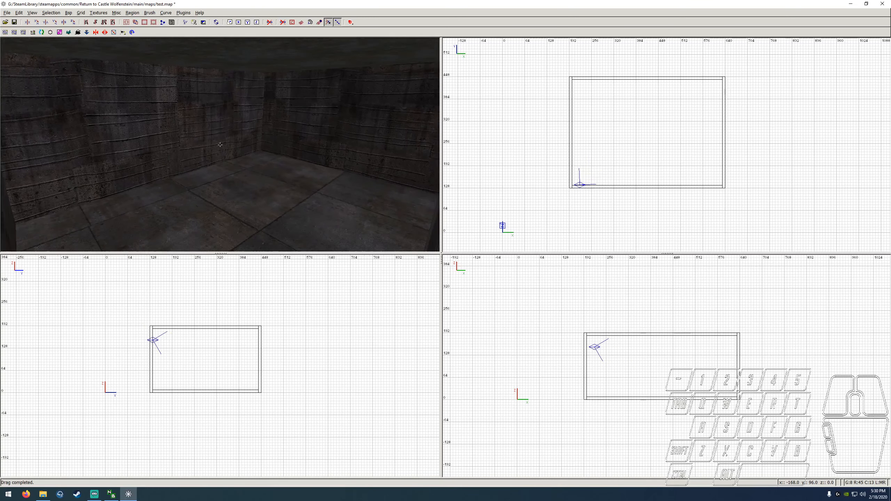
- Save the map and place an info_player_start entity inside the room near a corner, at about X 240, Y 200
left_click(15, 22)
right_click_drag(611, 168, 581, 164)
right_click(558, 162)
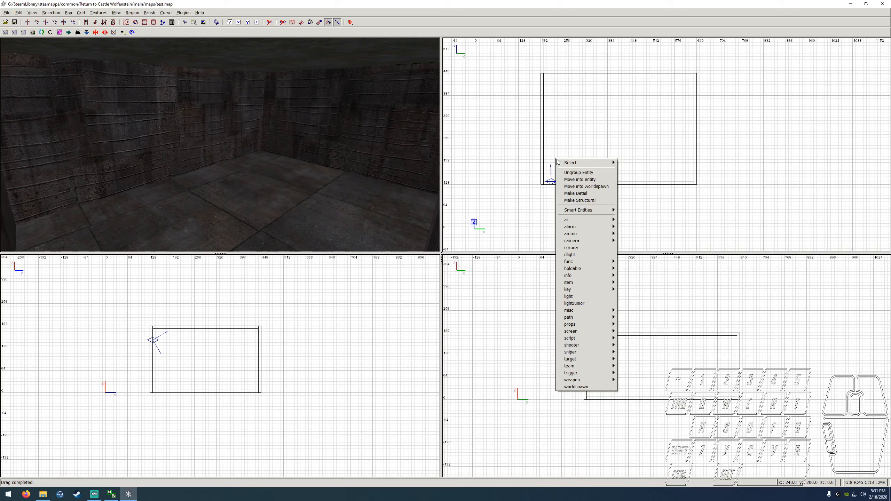
mouse_move(572, 263)
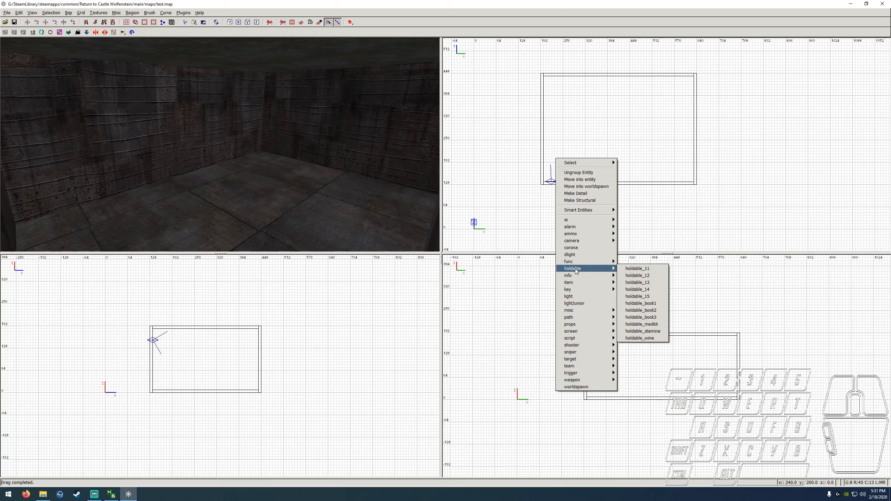
mouse_move(577, 293)
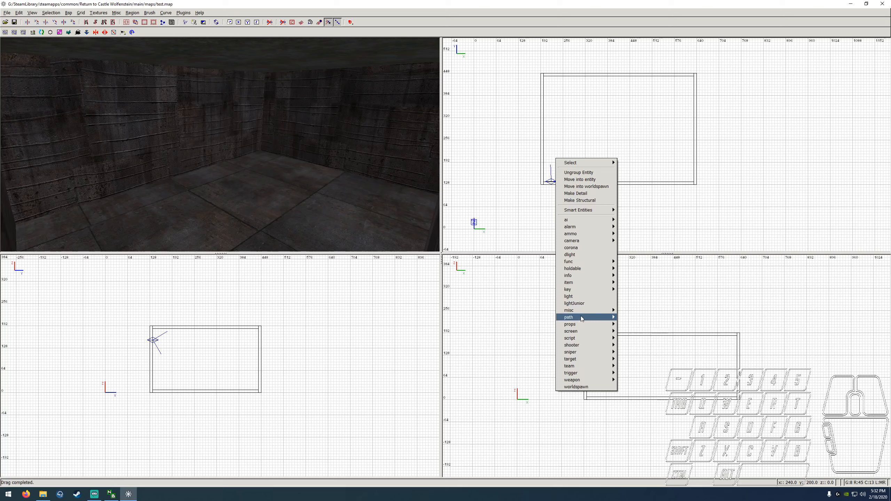
mouse_move(582, 312)
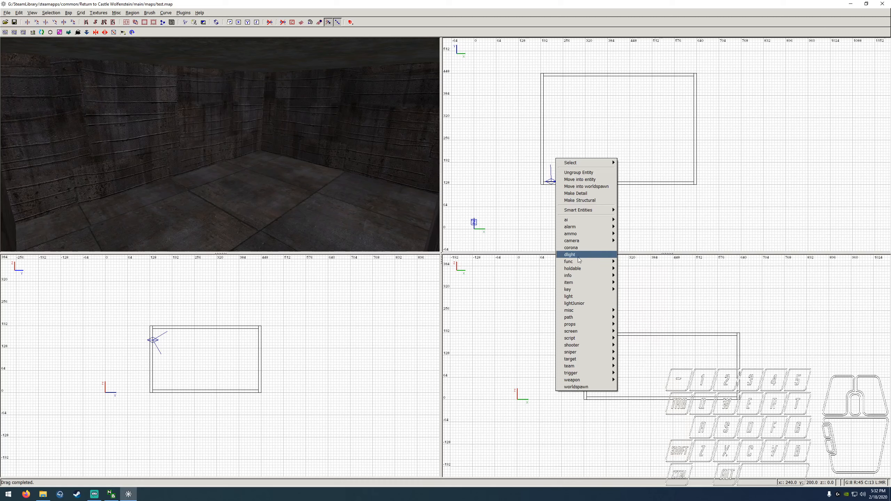
left_click(577, 277)
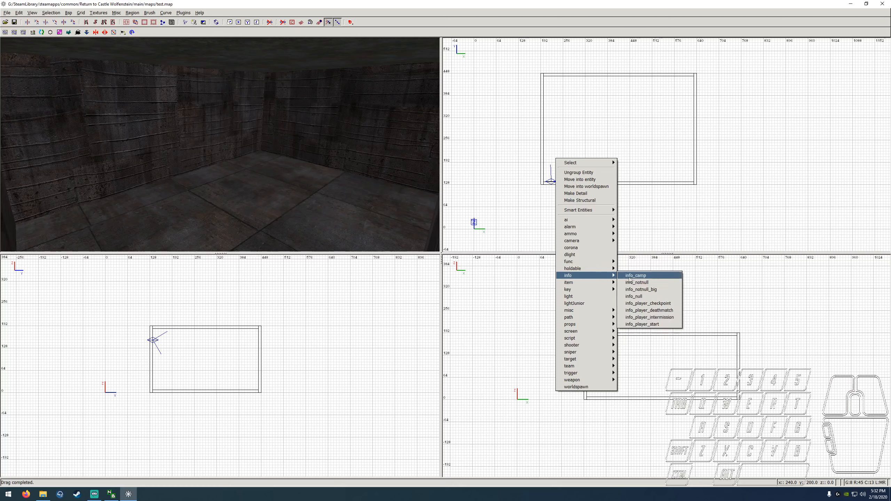
left_click(643, 325)
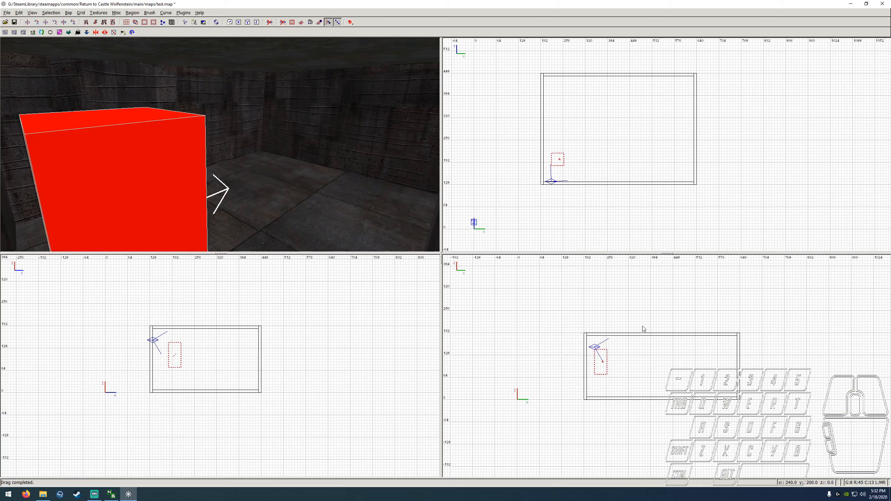
- Lower the player start to just above the floor and move it nearer the side wall, to origin Y 168, Z 40
right_click(402, 191)
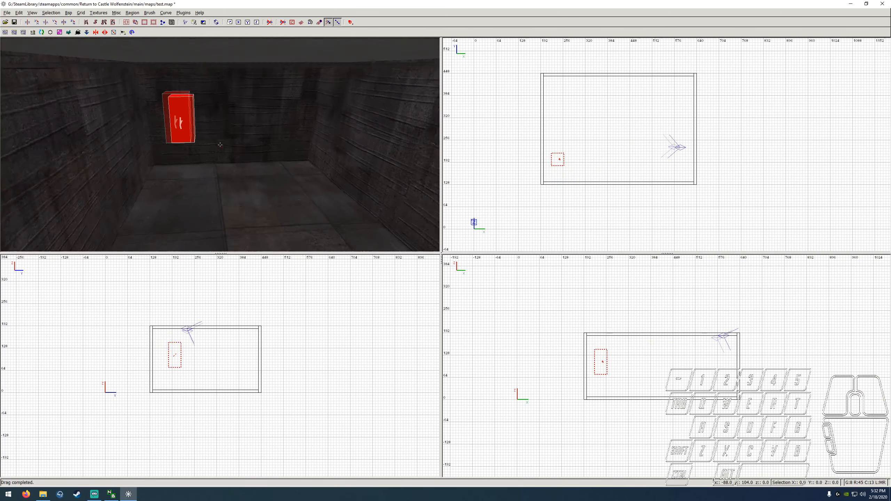
right_click(221, 145)
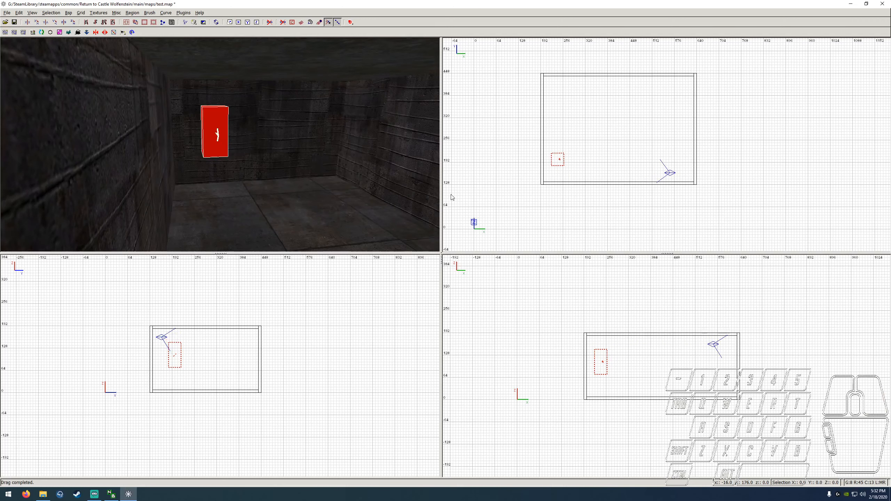
right_click(235, 156)
right_click(220, 146)
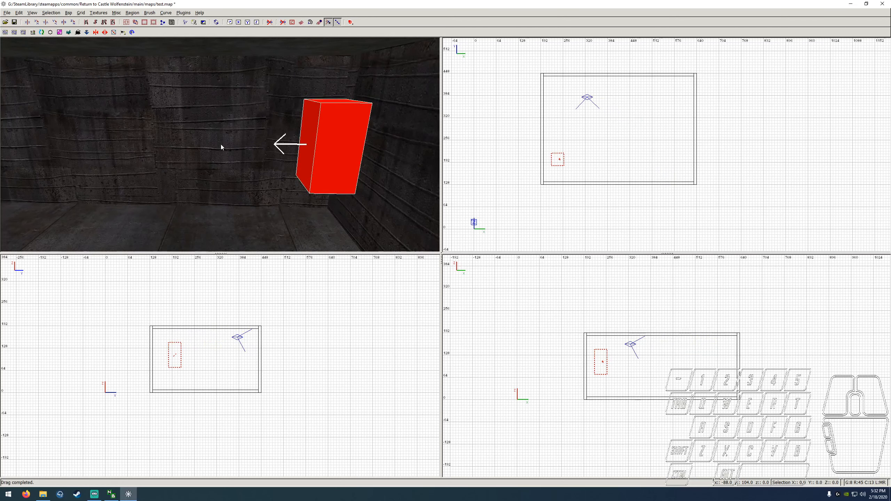
right_click_drag(199, 337, 209, 350)
left_click_drag(206, 350, 191, 368)
- Shift the player start closer to the end wall, to origin X 232, and save the map
scroll(192, 372, "up", 4)
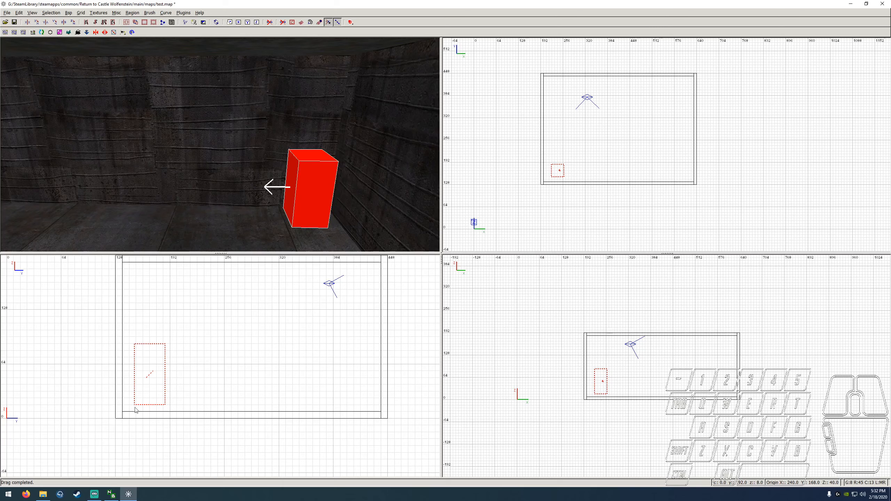
right_click_drag(607, 393, 601, 391)
scroll(601, 392, "up", 1)
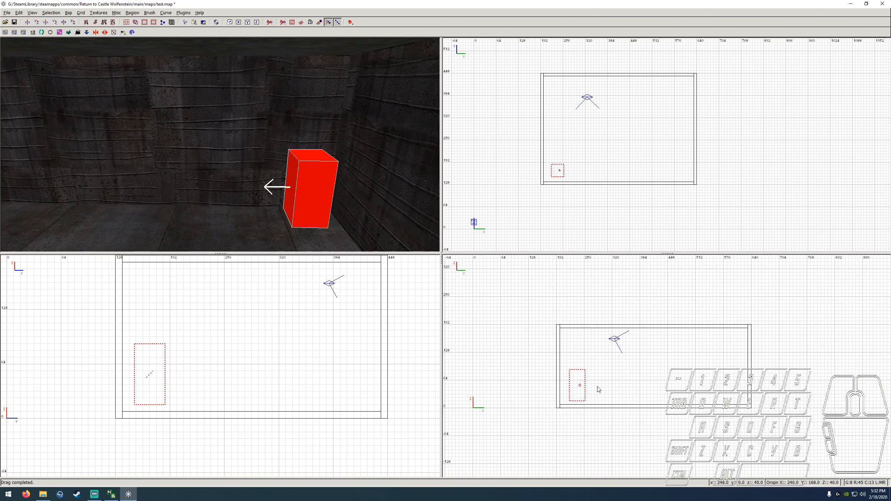
left_click_drag(588, 381, 576, 386)
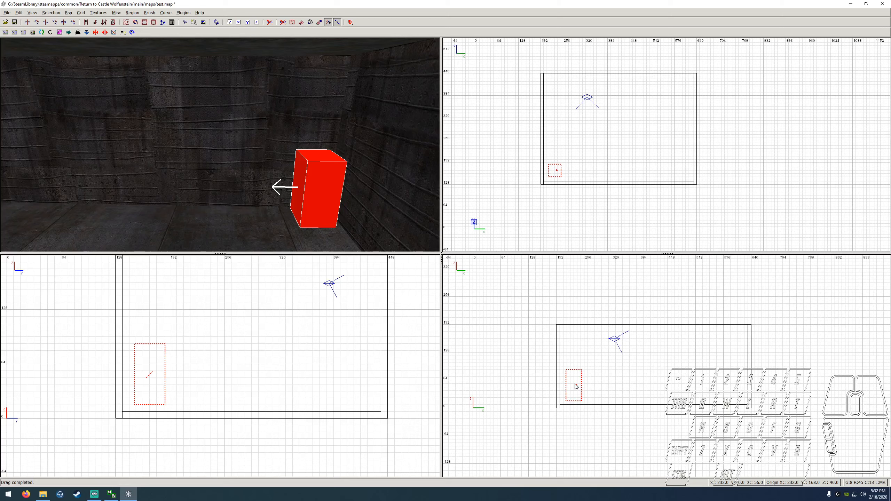
left_click_drag(150, 373, 158, 393)
key("Escape")
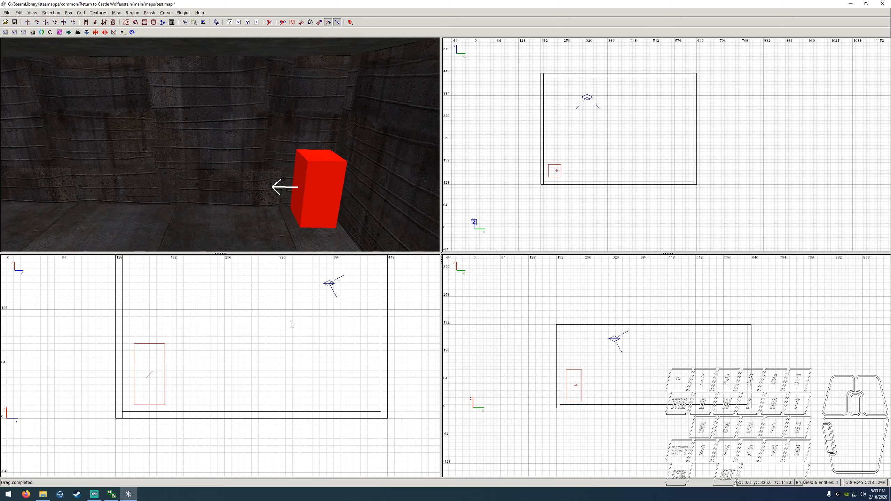
left_click(14, 22)
- Move the player start along the end wall to the middle of the room's width and deselect it
right_click(254, 157)
key("Left")
key("Up")
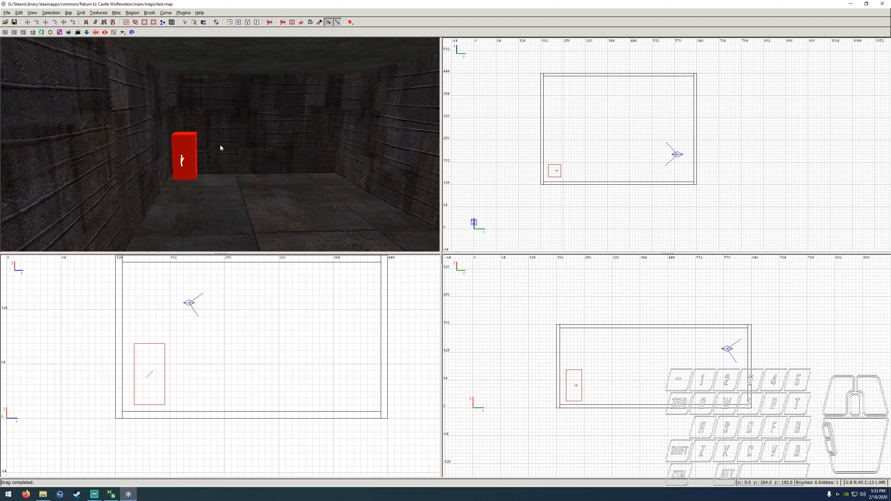
left_click(192, 150, "shift")
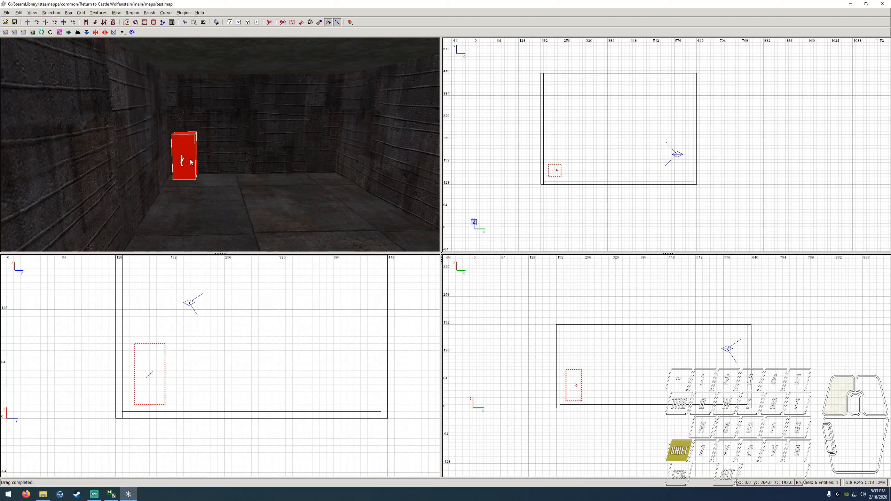
left_click_drag(555, 172, 553, 133)
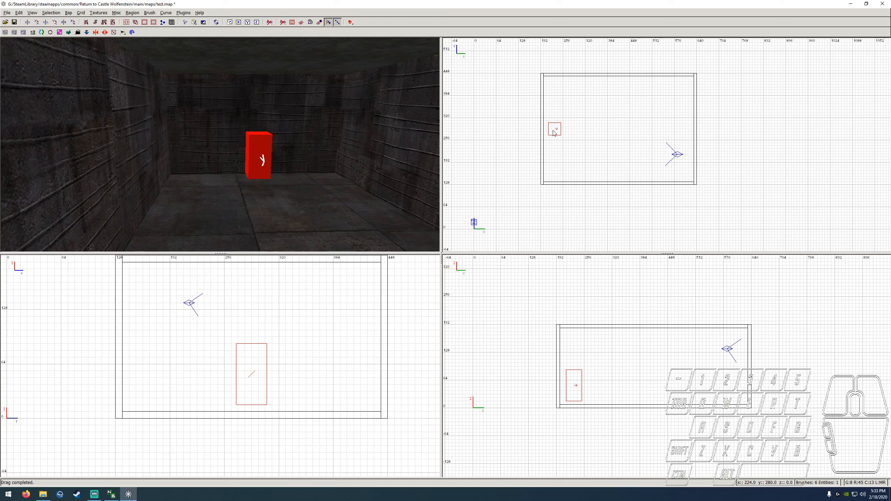
- Add a light entity with intensity 150 near the middle of the room, at about X 408, Y 280
right_click(367, 154)
right_click(220, 145)
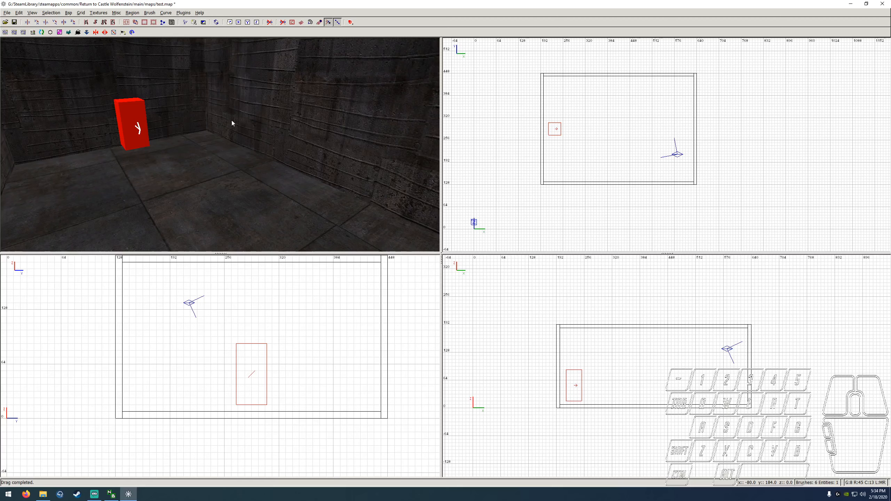
right_click(618, 133)
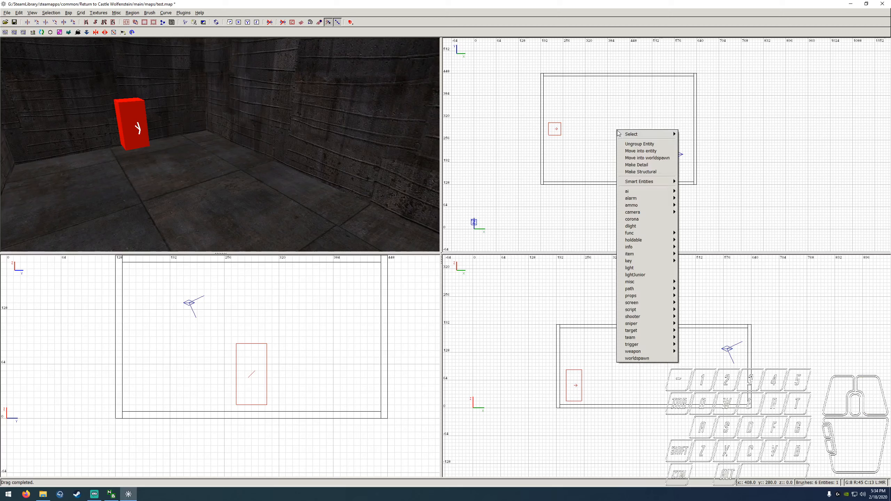
left_click(630, 268)
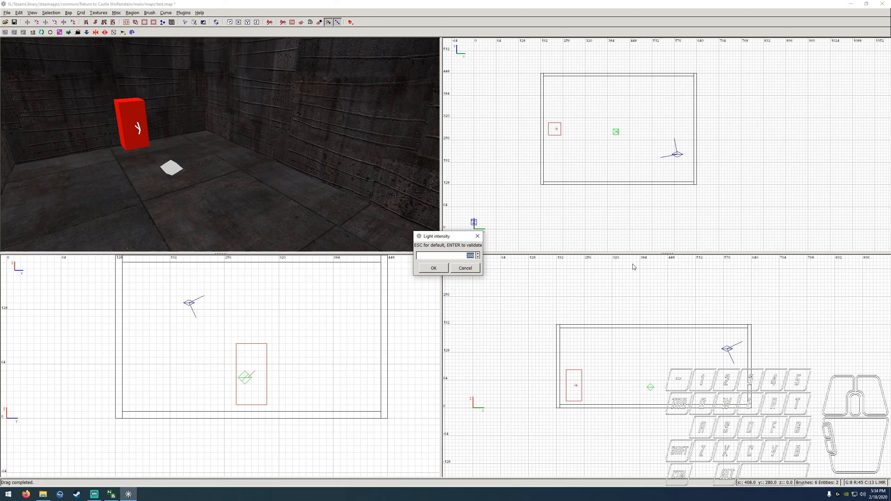
type("150")
left_click(444, 272)
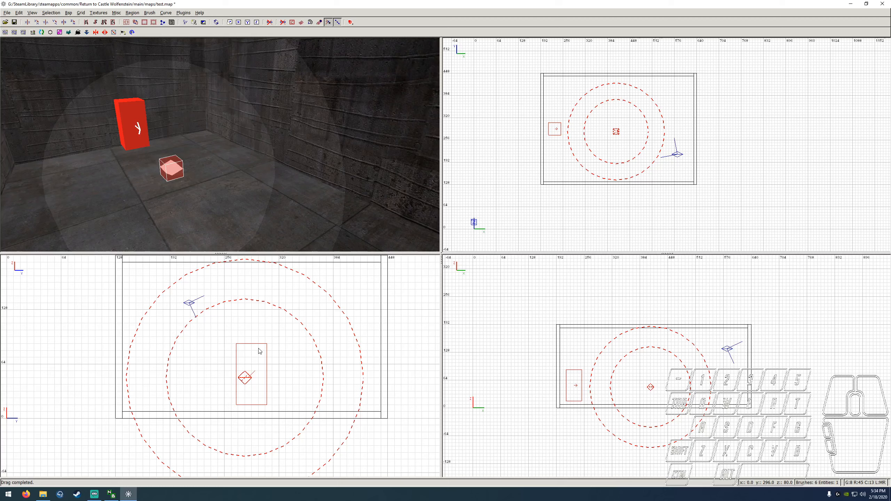
- Centre the light in the room and raise it above the player start's height, to origin X 416, Y 288, Z 96
left_click_drag(246, 379, 251, 373)
left_click_drag(617, 130, 623, 130)
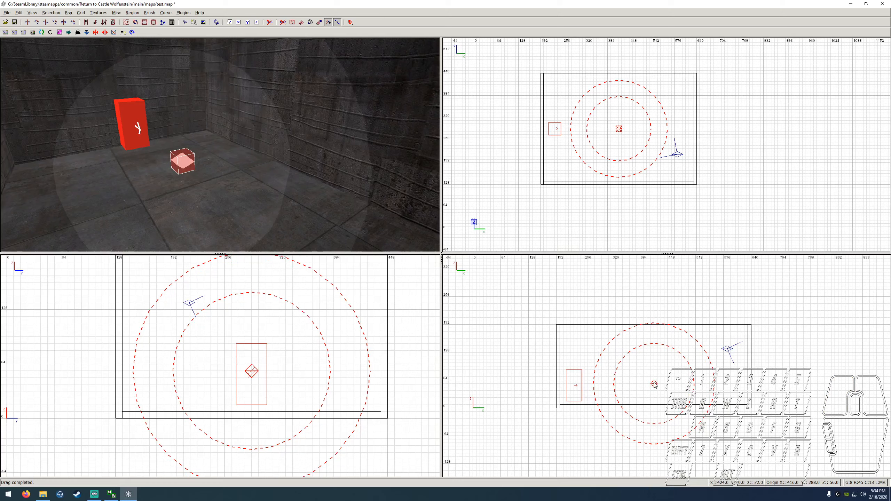
left_click_drag(654, 385, 654, 372)
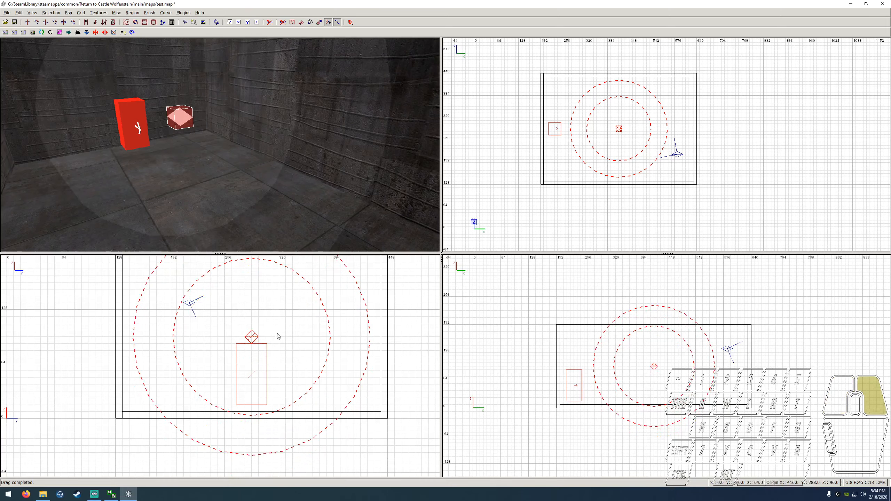
- Open the light's entity properties and examine the description of its intensity key
right_click_drag(277, 336, 283, 346)
scroll(371, 357, "down", 2)
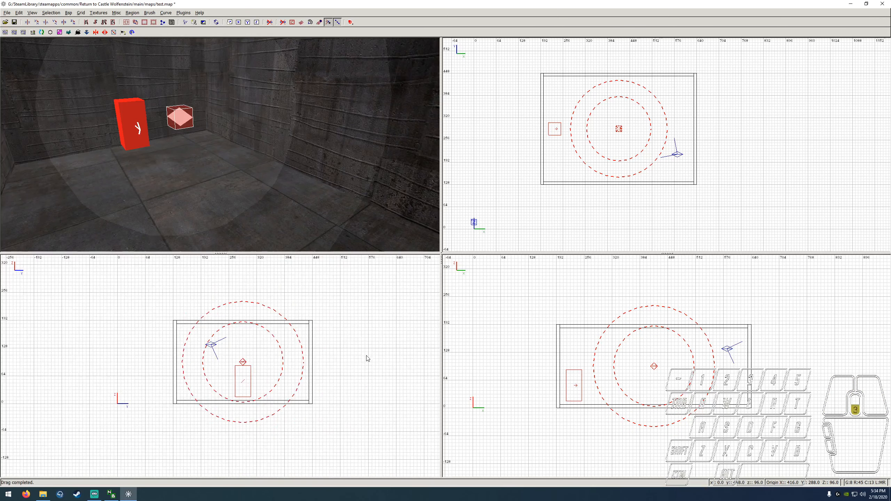
scroll(299, 360, "up", 1)
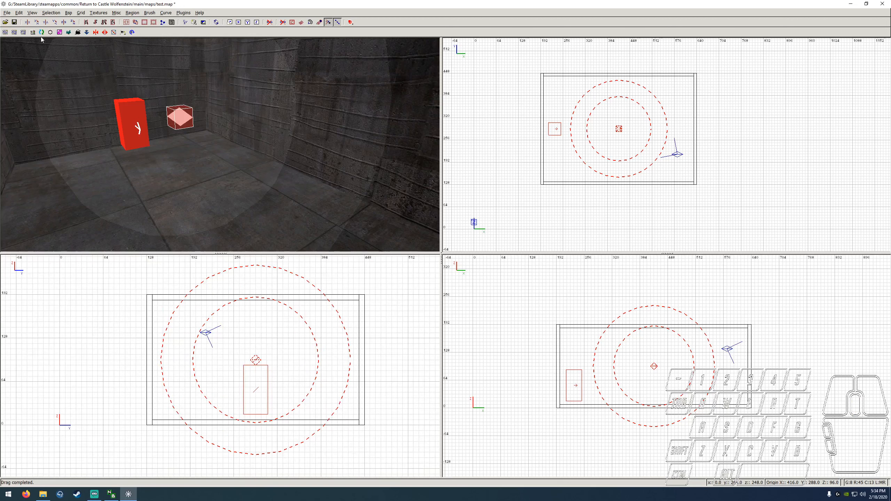
right_click_drag(228, 166, 221, 147)
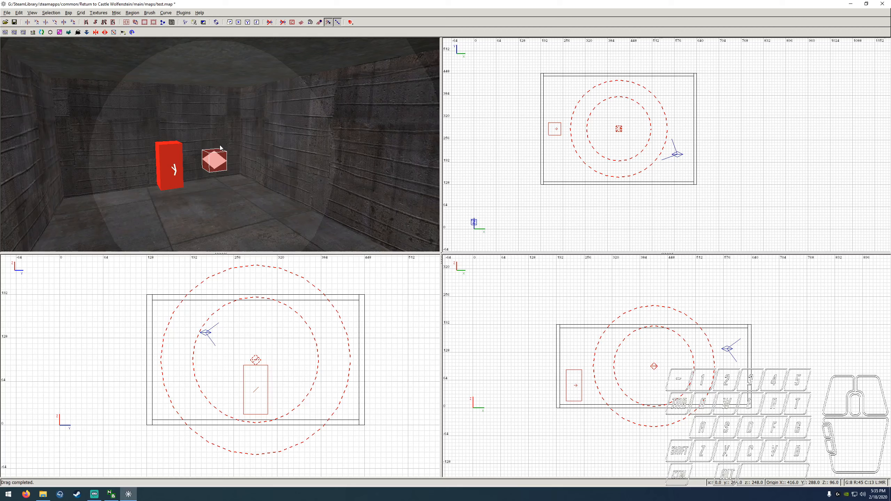
key("n")
left_click_drag(323, 121, 312, 108)
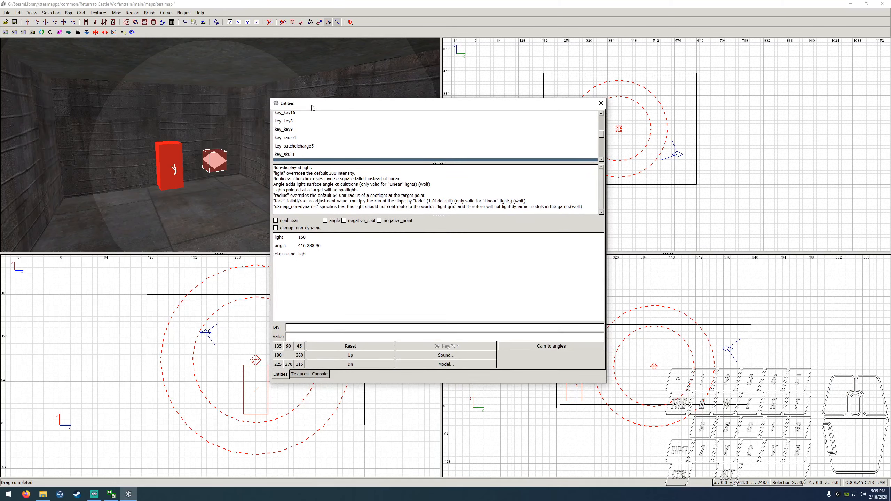
scroll(319, 156, "down", 1)
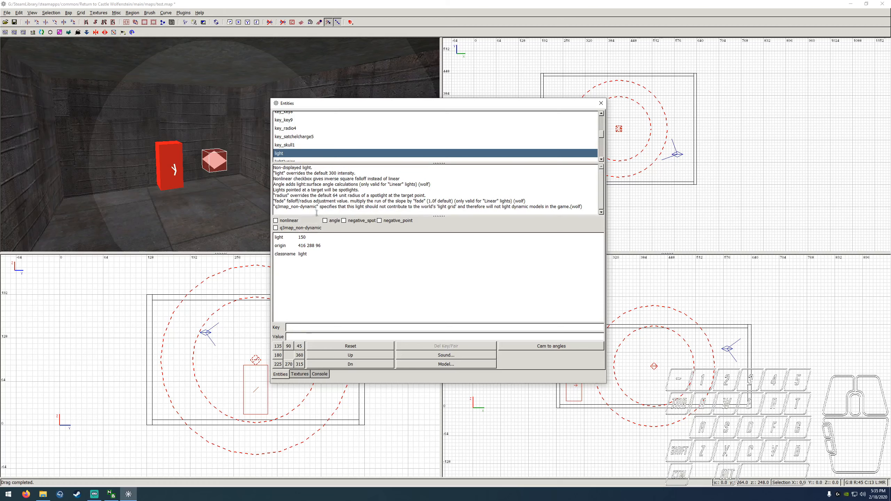
left_click_drag(278, 207, 356, 173)
left_click(290, 206)
left_click(287, 172)
left_click(370, 176)
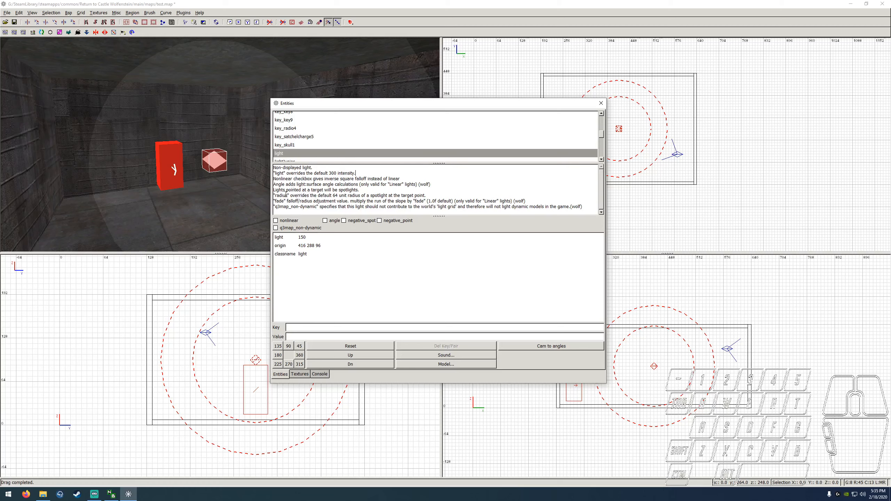
- Examine the description of the light's radius key, which applies to spotlights aimed at a target
left_click(290, 196)
left_click_drag(274, 195, 297, 196)
left_click(291, 195)
left_click(276, 196)
left_click_drag(275, 196, 288, 196)
left_click(282, 326)
left_click_drag(324, 196, 360, 195)
left_click(335, 196)
left_click(350, 201)
left_click(297, 327)
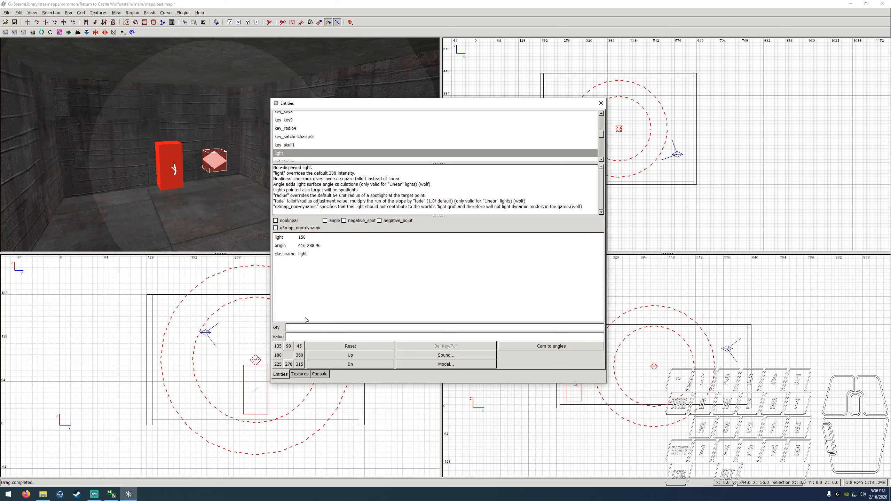
type("radius")
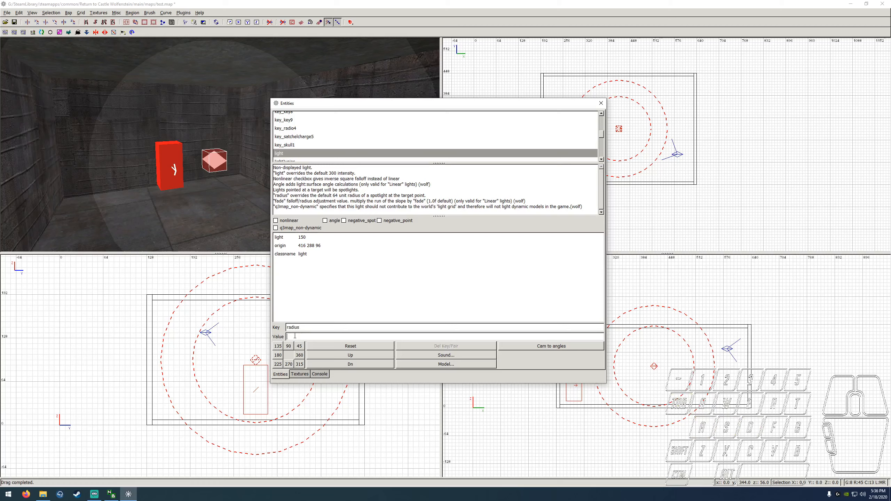
type("12")
key("BackSpace")
key("BackSpace")
type("254")
key("BackSpace")
key("BackSpace")
left_click_drag(304, 327, 270, 326)
key("BackSpace")
- Examine the remaining light key descriptions and options, and close the entity properties
left_click_drag(313, 209, 309, 170)
left_click(335, 207)
left_click_drag(337, 207, 306, 191)
left_click(322, 184)
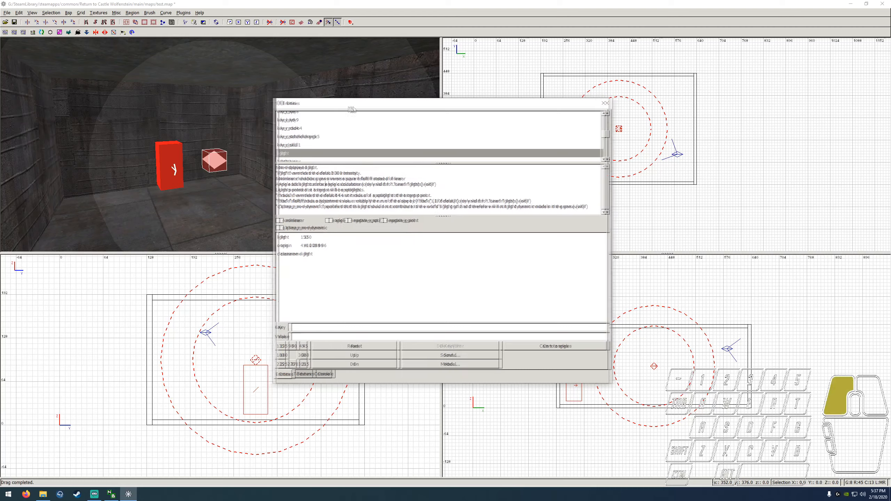
left_click_drag(345, 107, 451, 84)
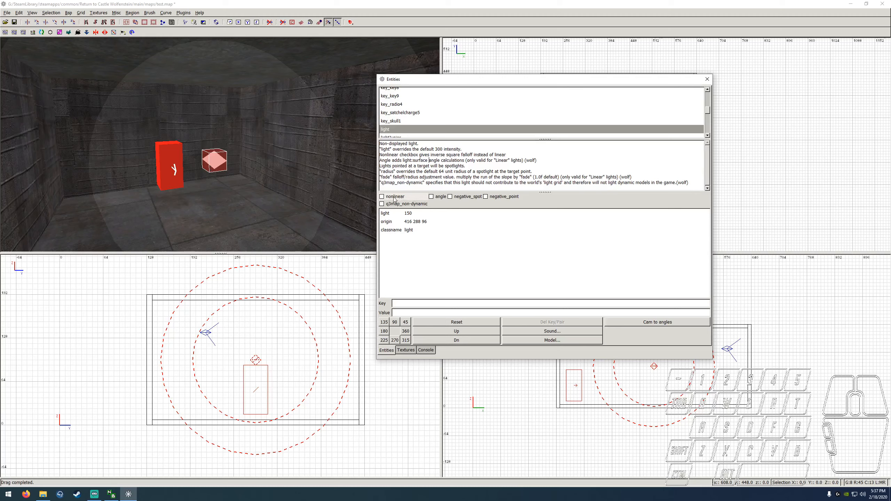
left_click(707, 79)
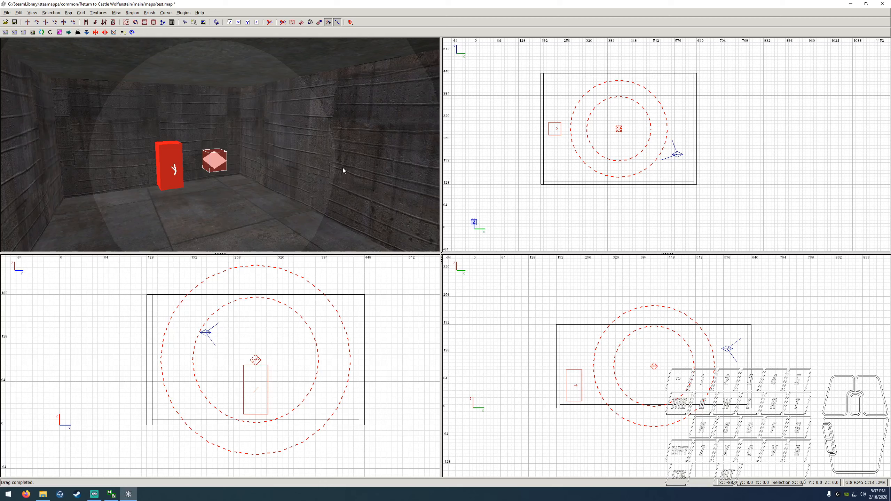
- Deselect the light and save the map
key("Escape")
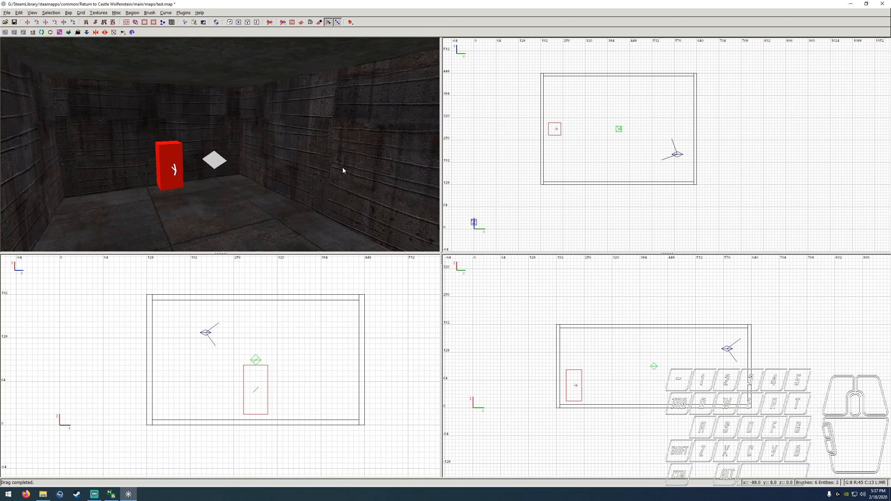
left_click(14, 23)
left_click(69, 13)
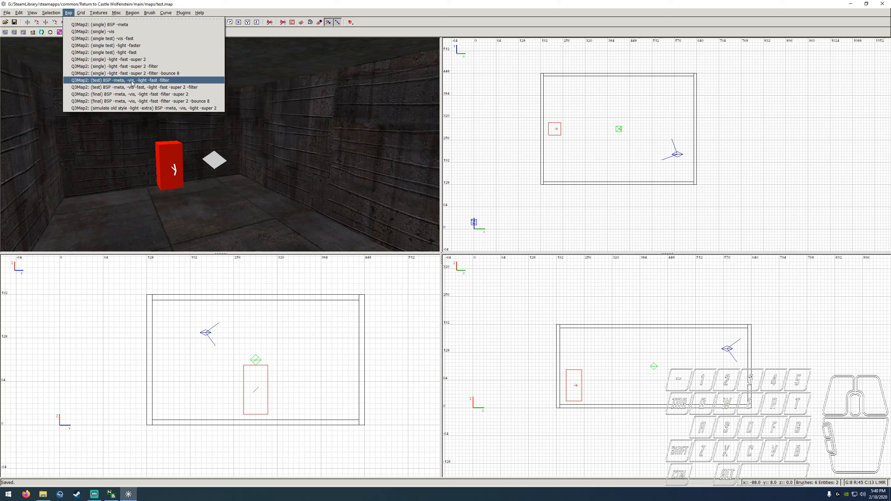
left_click(70, 14)
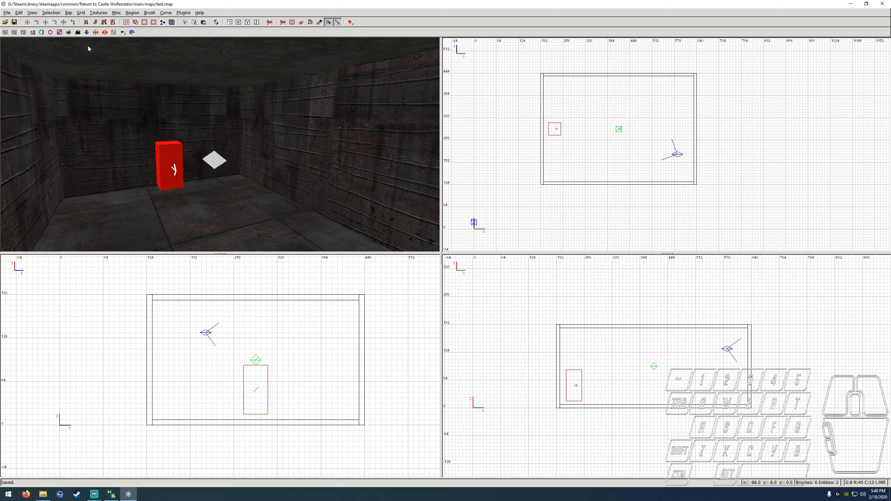
- Open the console beside the camera view and compile the map with Q3Map2 (single) BSP -meta, allowing radiant through the firewall
key("o")
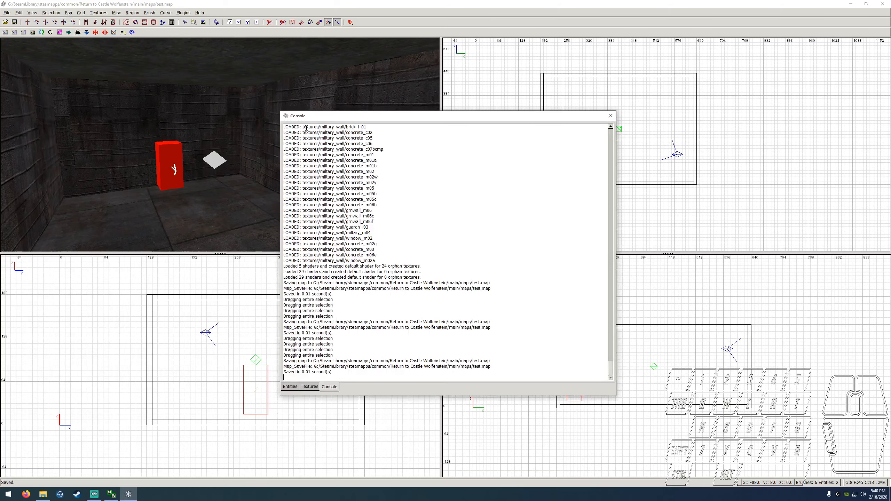
left_click_drag(307, 120, 482, 32)
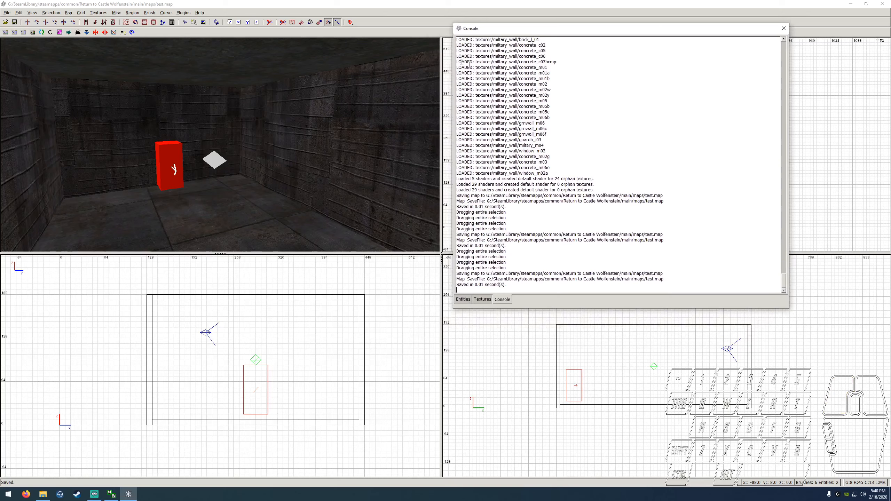
left_click(78, 15)
mouse_move(68, 13)
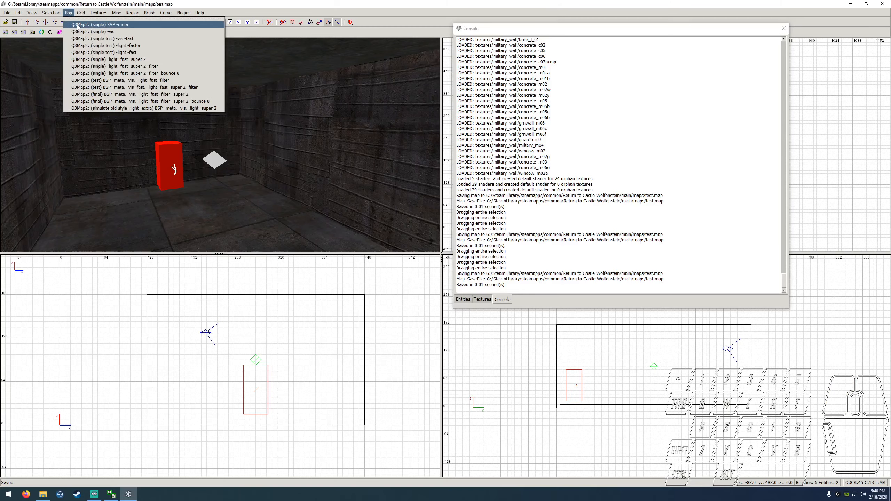
left_click(78, 25)
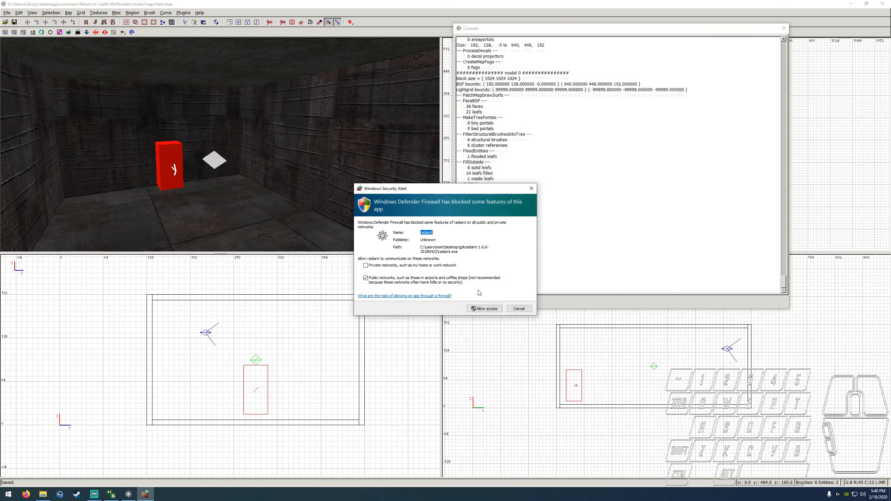
left_click(482, 308)
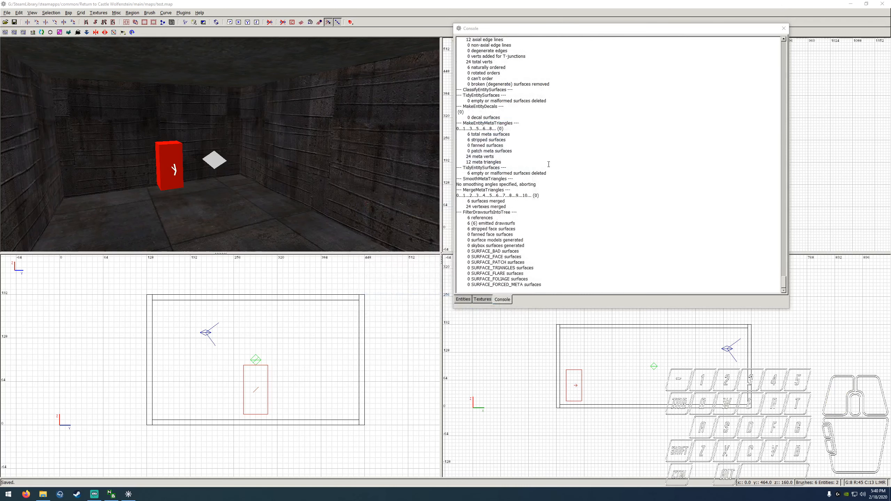
- Examine the end of the compile log for the connection status and the written test.bsp file
left_click(568, 31)
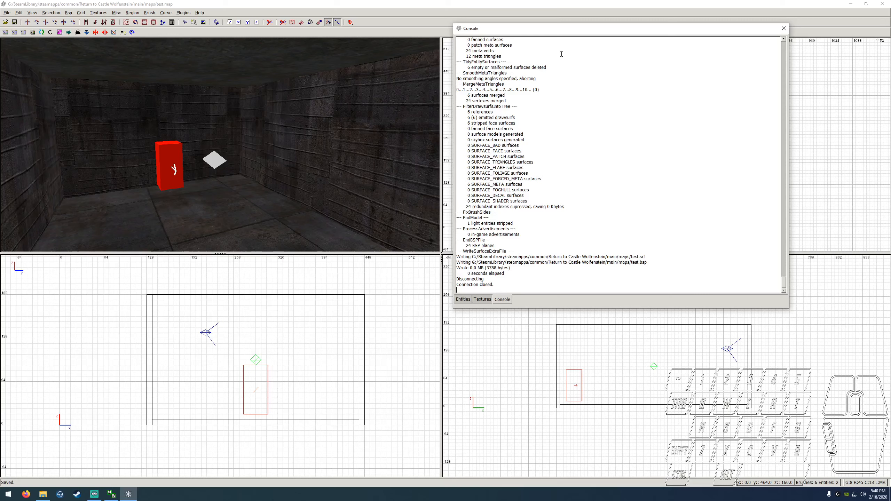
left_click_drag(498, 286, 457, 285)
left_click(474, 279)
left_click(494, 285)
left_click_drag(474, 262, 656, 264)
left_click_drag(653, 263, 630, 262)
left_click(647, 261)
left_click_drag(633, 263, 650, 263)
left_click(649, 262)
left_click(500, 284)
- Compile the map with Q3Map2 (test) BSP -meta, -vis, -light -fast -filter and check the end of the log
left_click(68, 13)
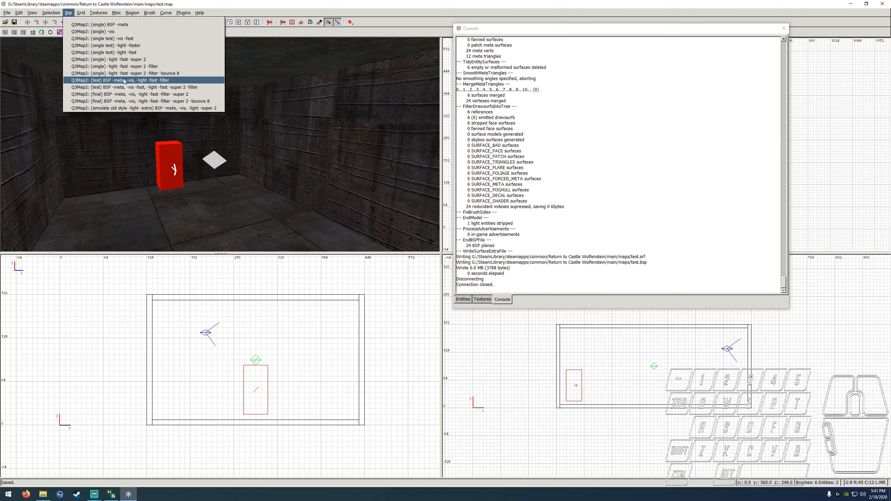
left_click(163, 82)
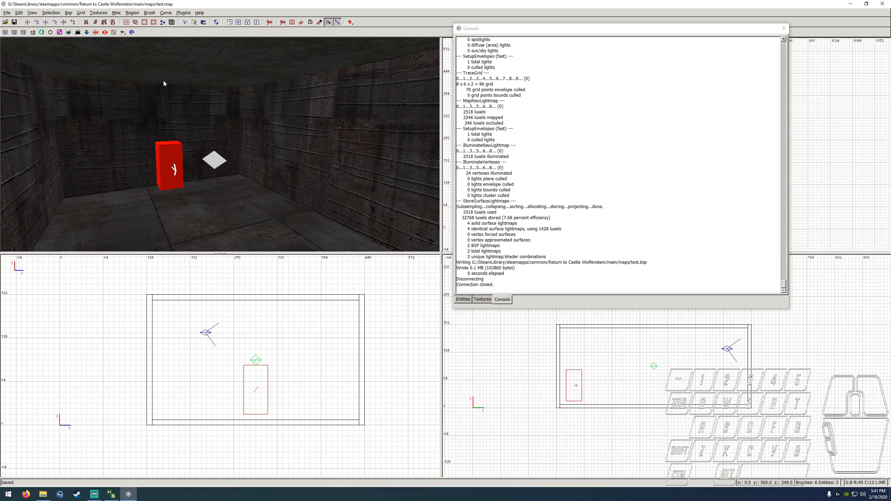
left_click_drag(500, 286, 458, 285)
left_click(466, 285)
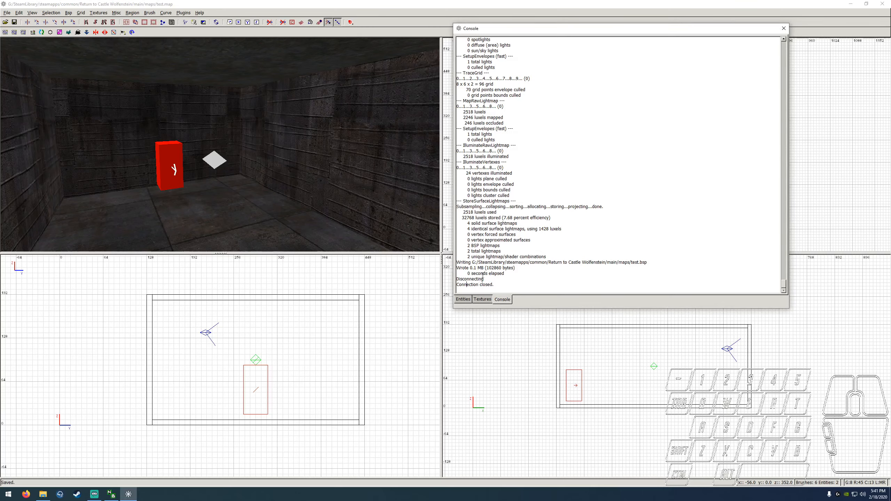
left_click(510, 286)
- Close the console and the level editor, and open the main\maps folder of Return to Castle Wolfenstein in an enlarged File Explorer window
left_click(784, 28)
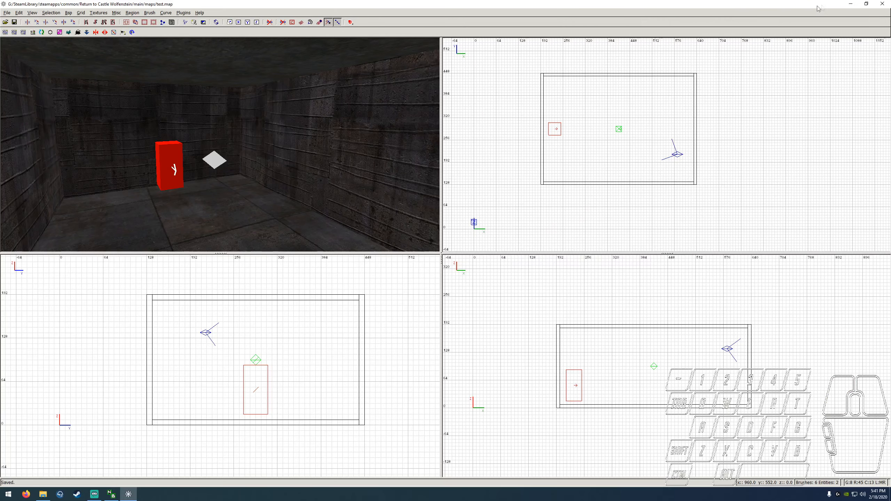
left_click(881, 4)
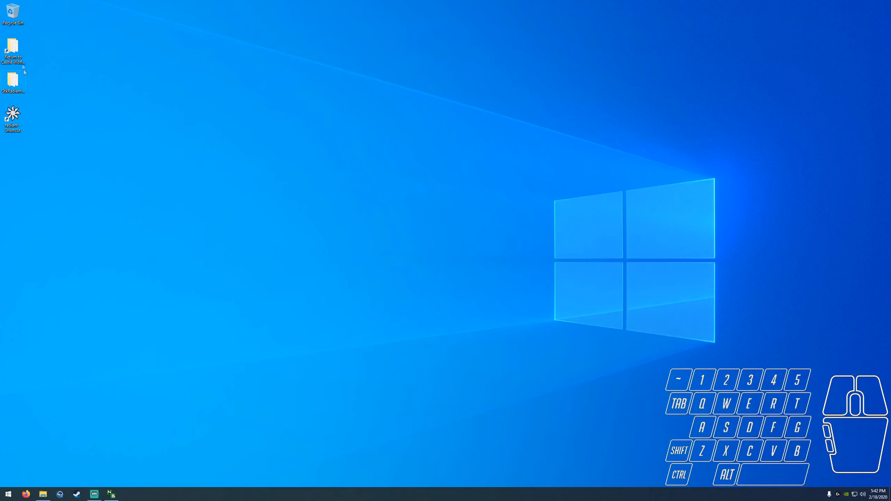
double_click(18, 51)
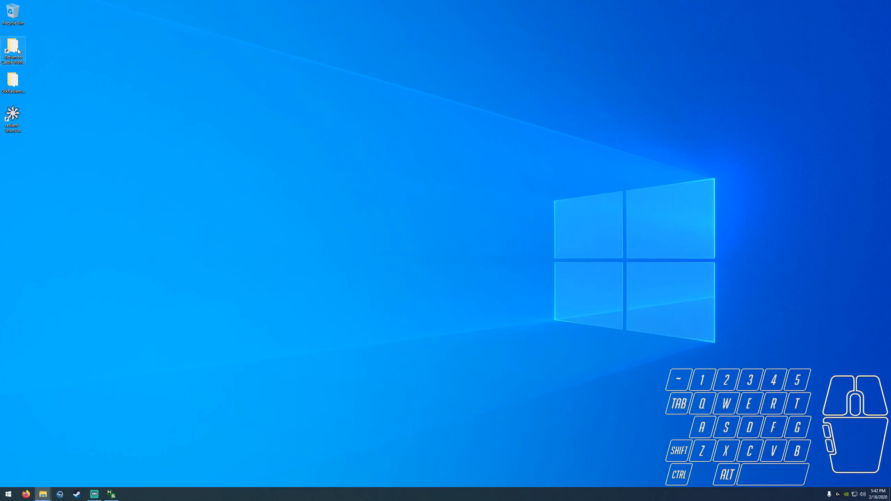
left_click_drag(890, 120, 368, 69)
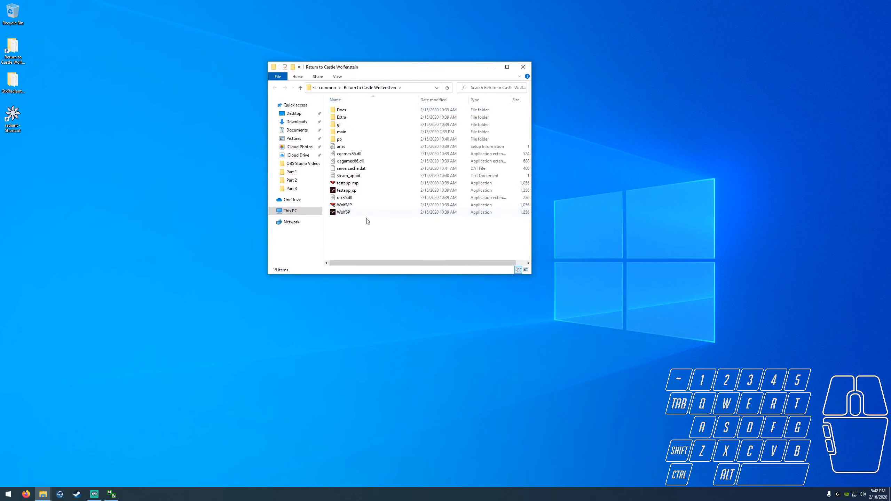
double_click(340, 135)
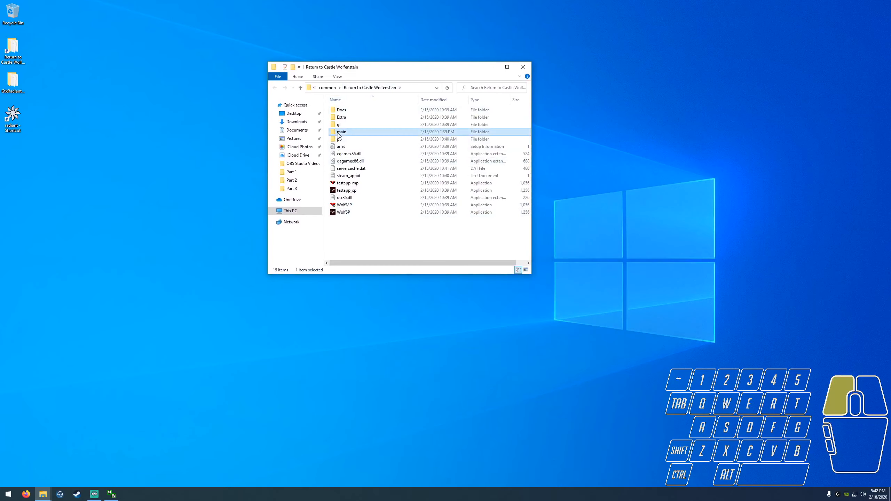
double_click(342, 111)
left_click_drag(531, 274, 614, 341)
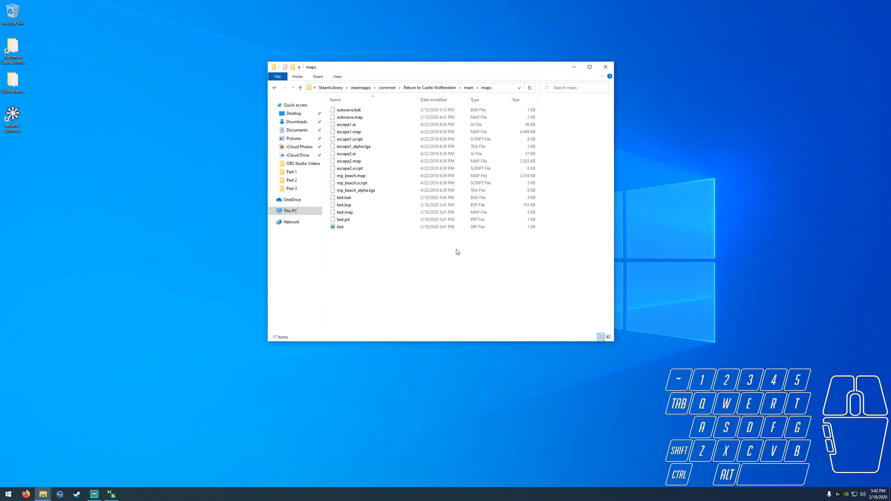
- Examine the test.bak, test.map and test.bsp files in the maps folder
left_click(370, 251)
left_click(345, 199)
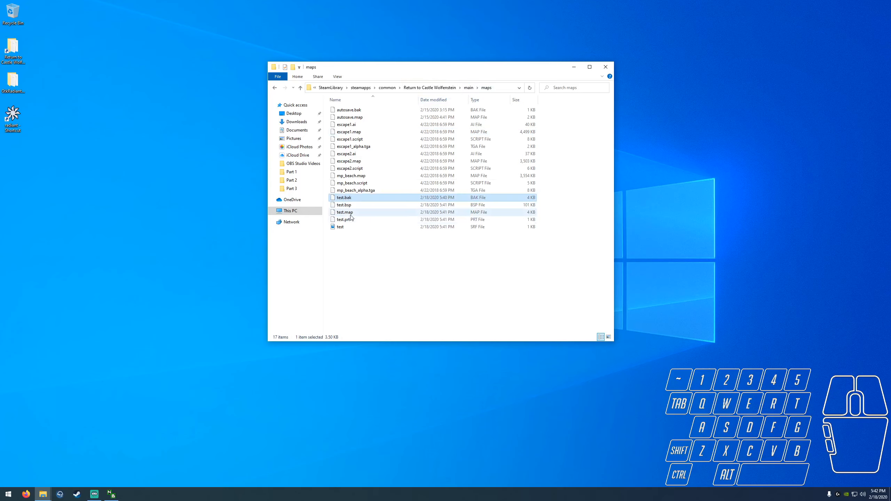
left_click(348, 212)
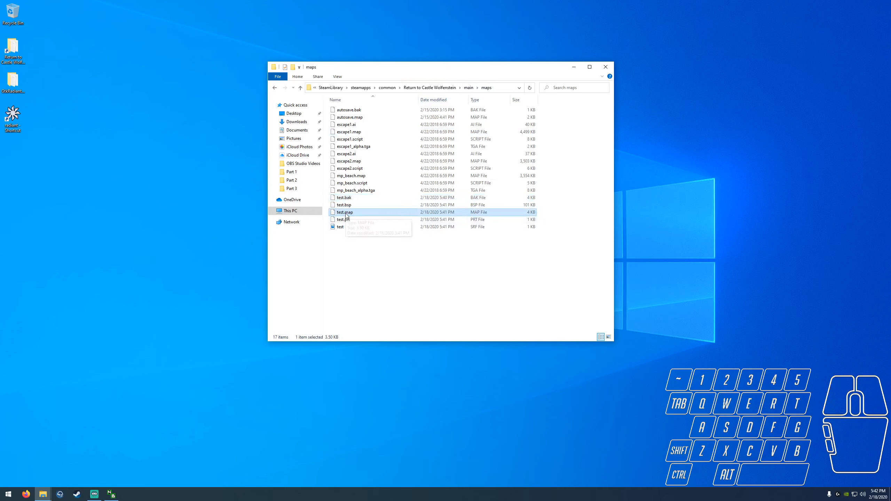
left_click(353, 207)
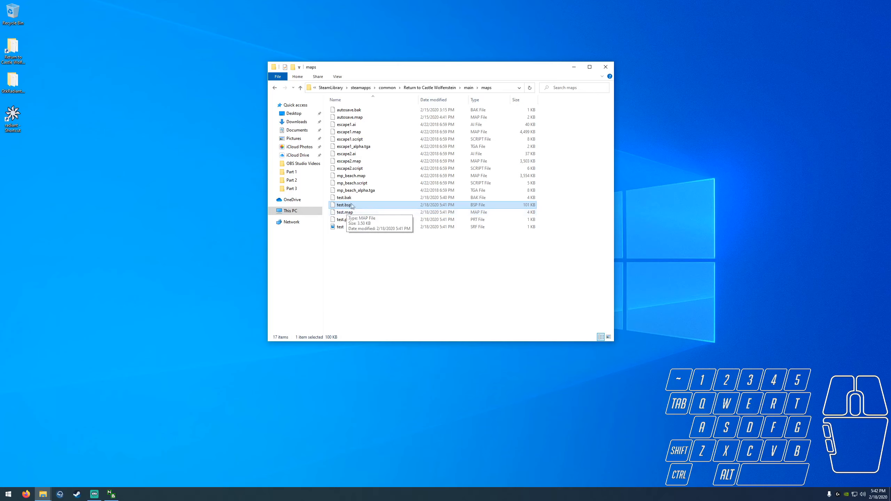
left_click(355, 254)
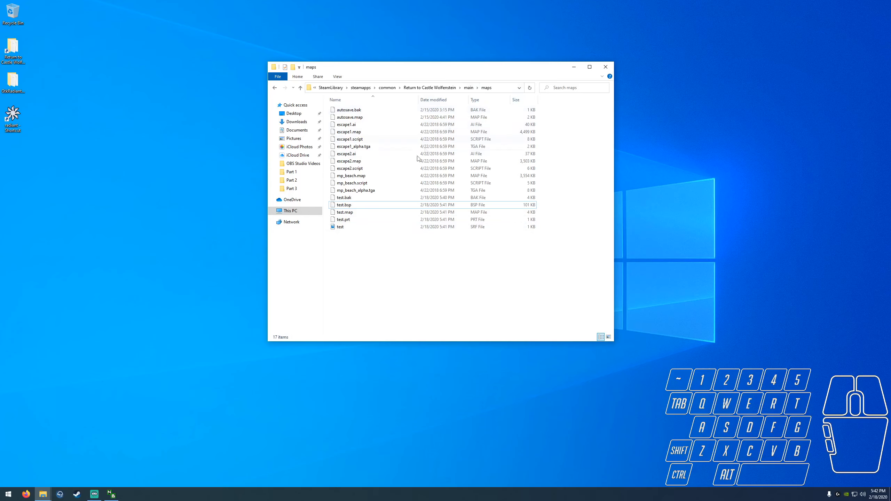
left_click(351, 206)
left_click(351, 243)
- Go back up to the Return to Castle Wolfenstein folder and select the WolfSP application
left_click(441, 91)
left_click(397, 277)
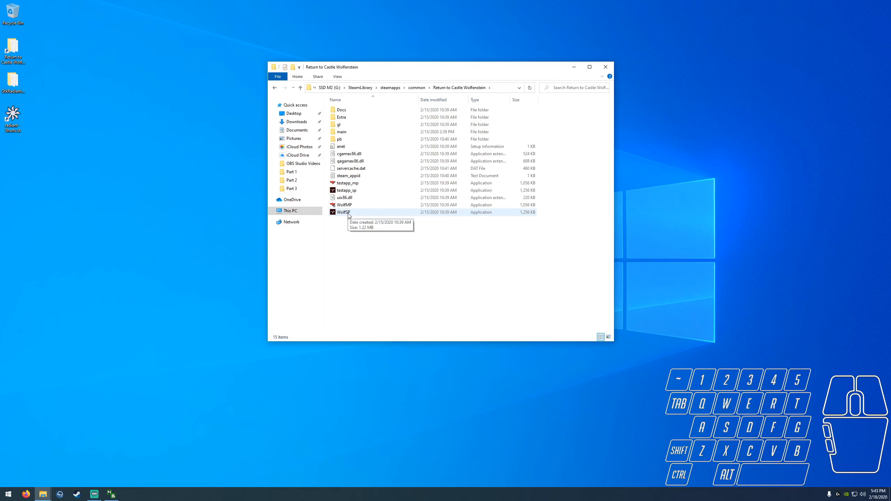
left_click(349, 213)
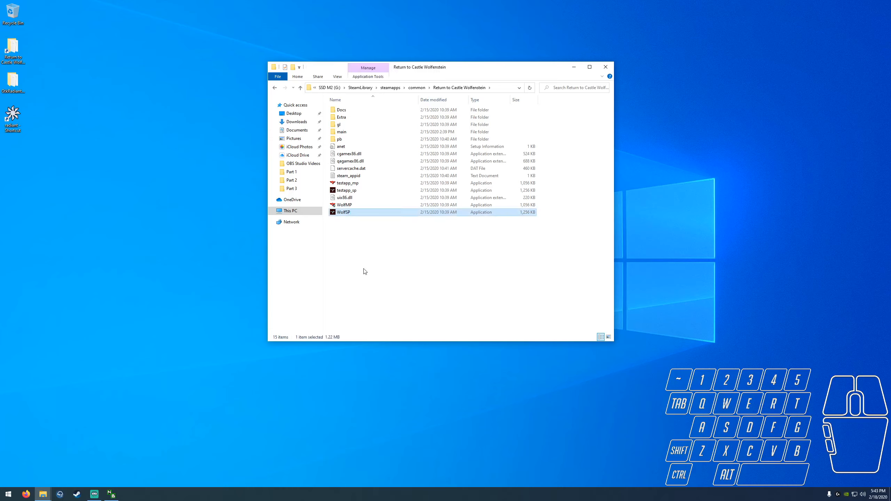
- Launch WolfSP and load the compiled map with the console command /devmap test
key("Return")
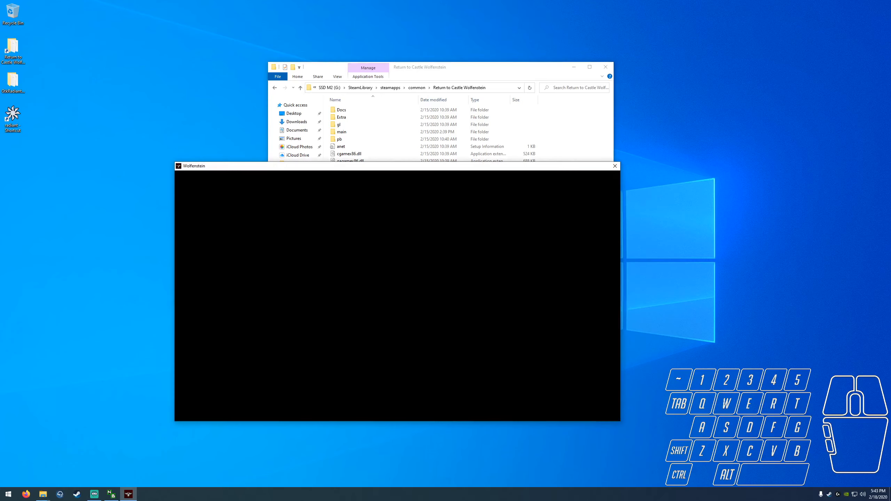
left_click_drag(391, 168, 415, 102)
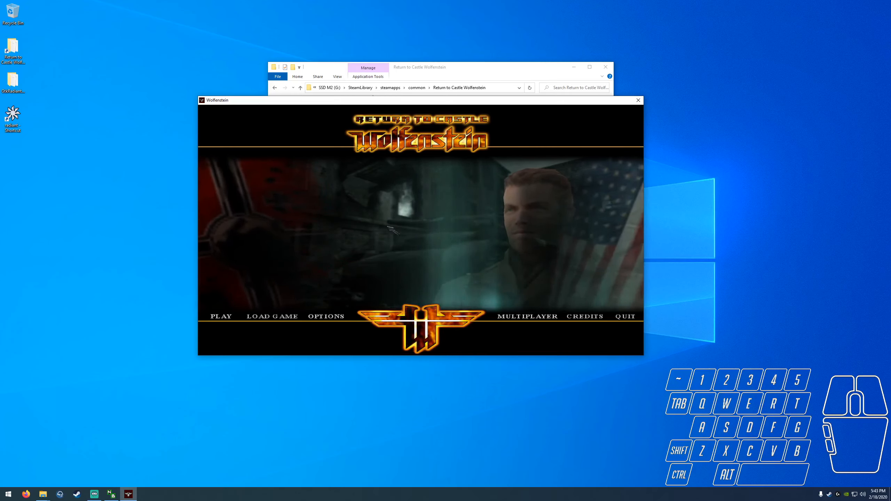
key("grave")
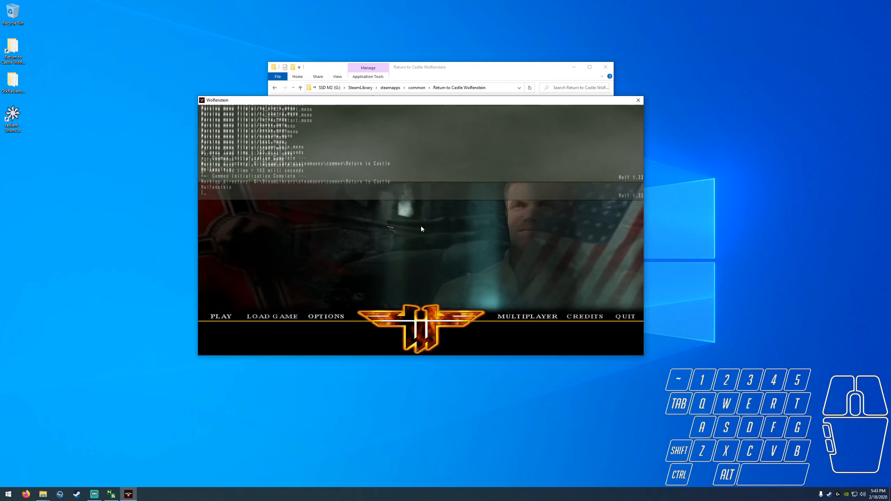
type("/")
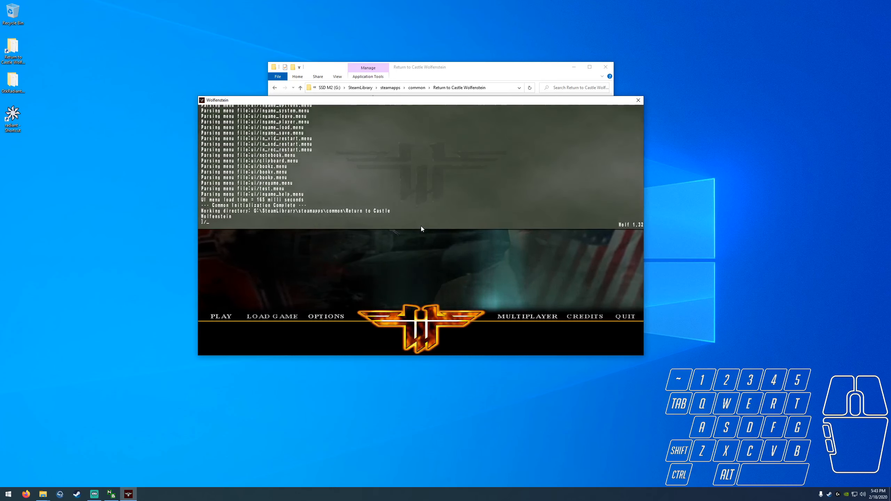
type("devmap")
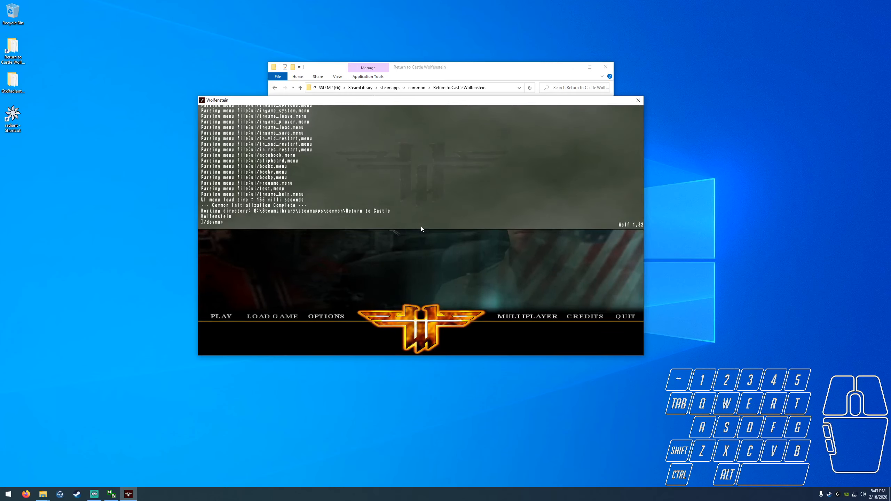
type("test")
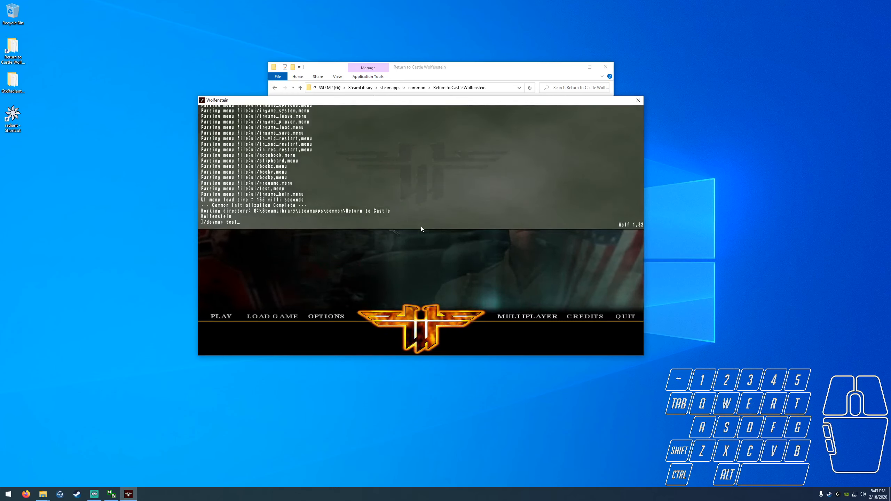
key("Return")
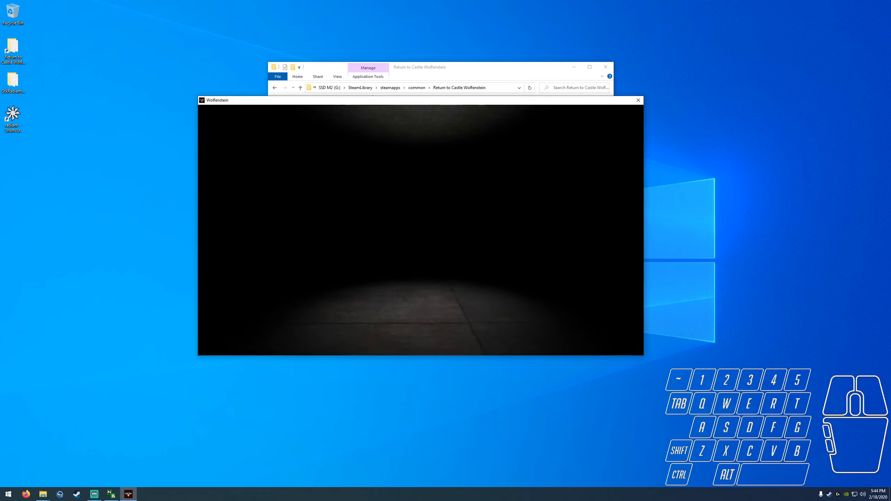
- Walk around the test room in the game and examine how the light falls on the floor, walls and ceiling
key("a")
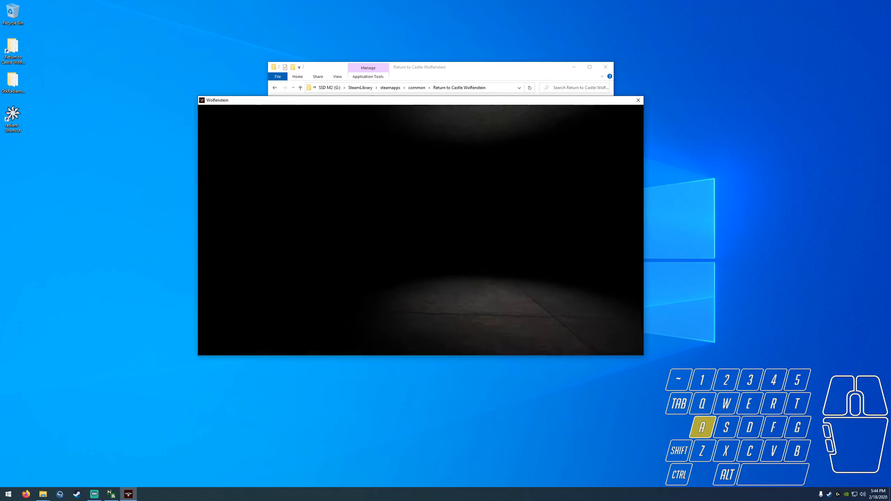
key("w")
key("d")
key("a")
key("s")
key("d")
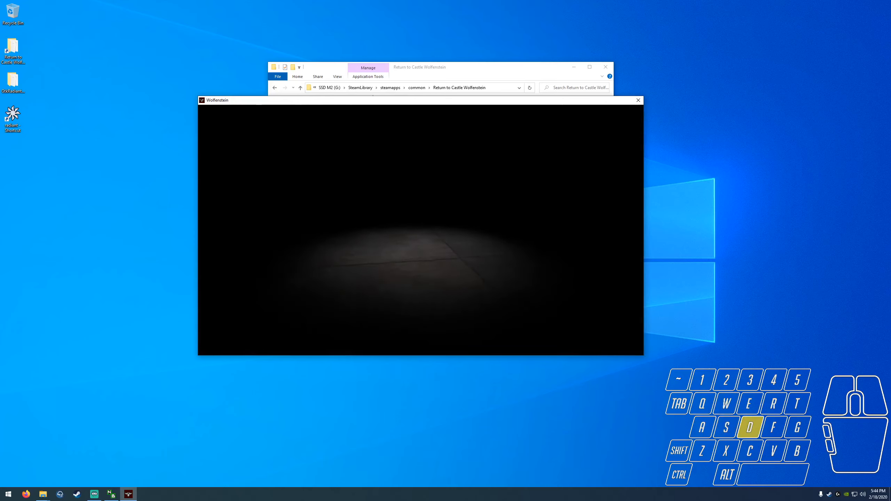
key("s")
key("w")
key("a")
key("s")
key("d")
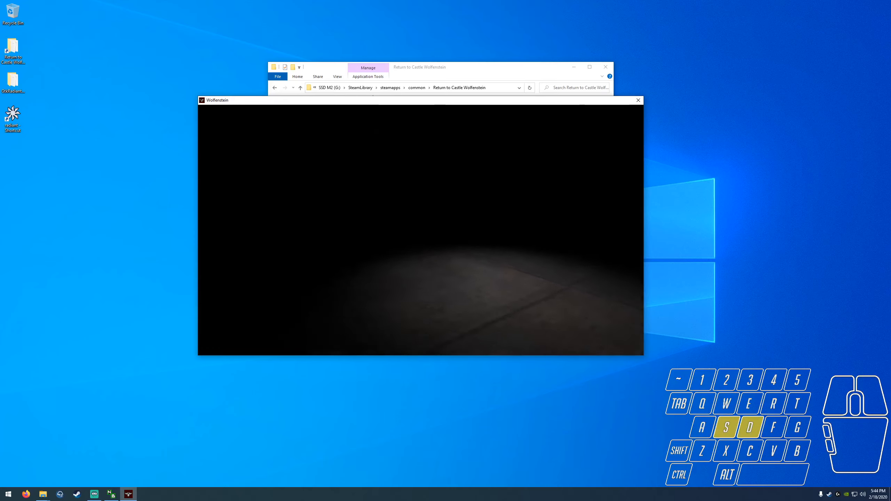
key("w")
key("a")
key("Escape")
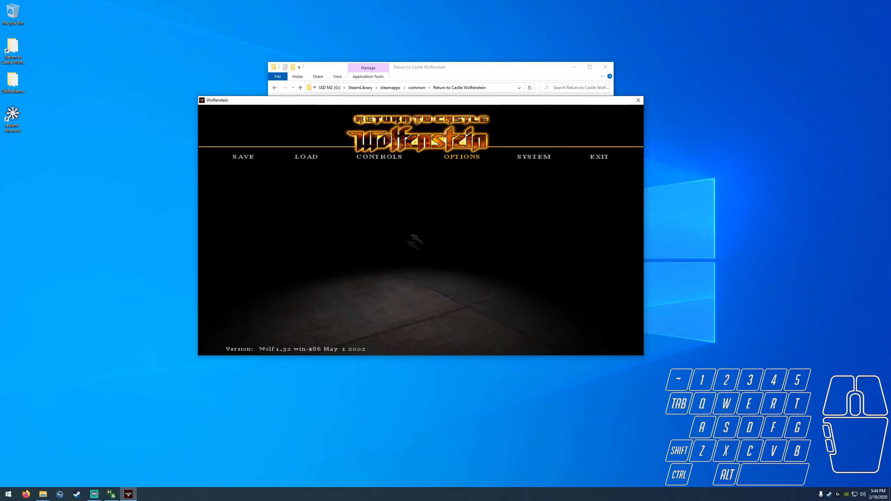
key("Escape")
key("s")
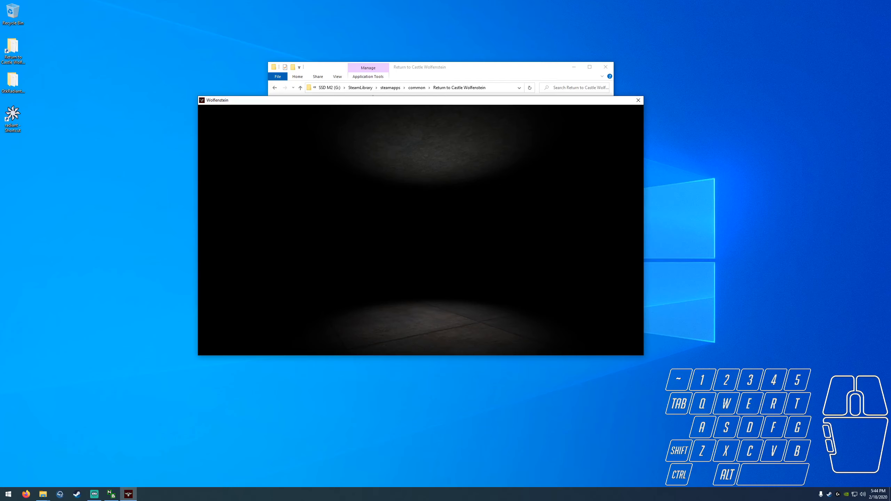
- Enter the command /vid_restart in the game console
key("grave")
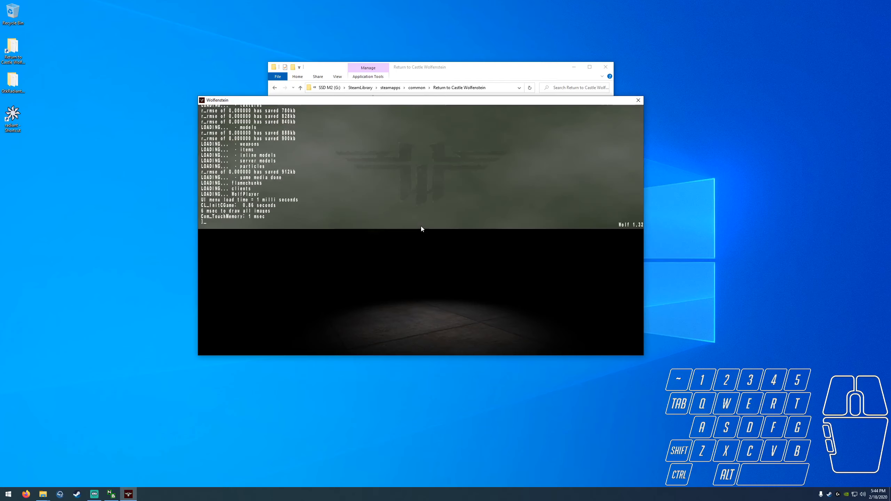
type("/vid")
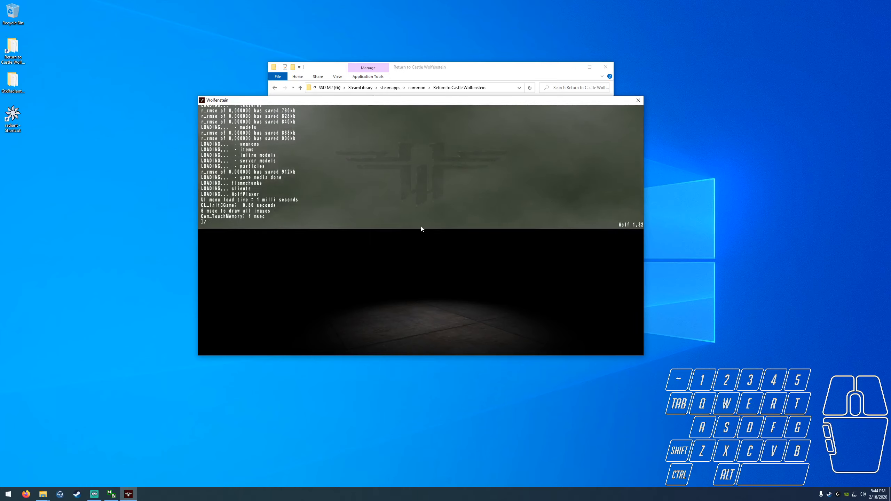
type("vid_re")
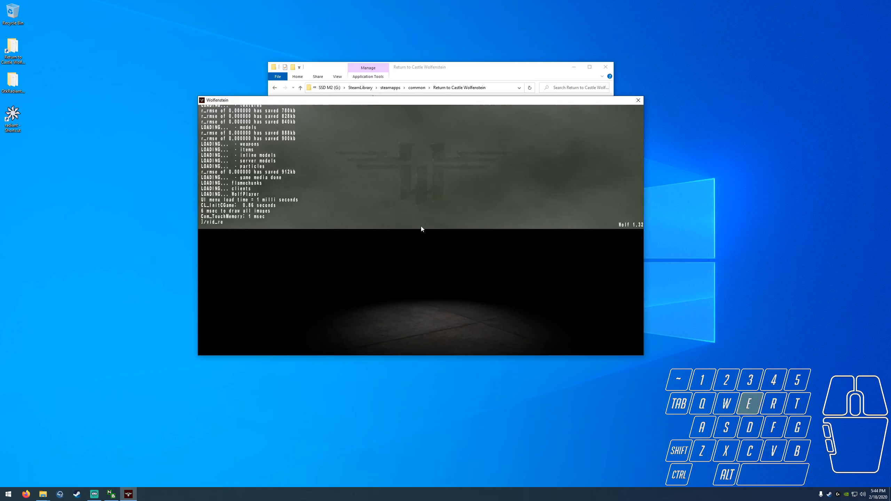
type("start")
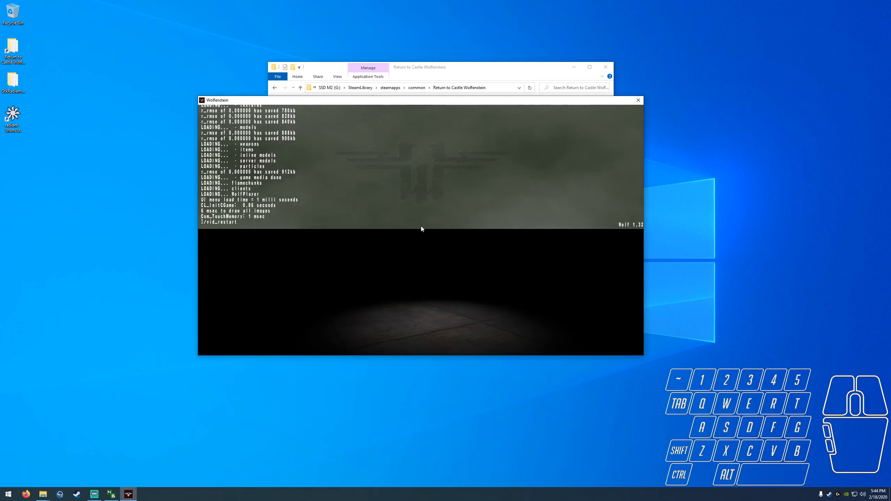
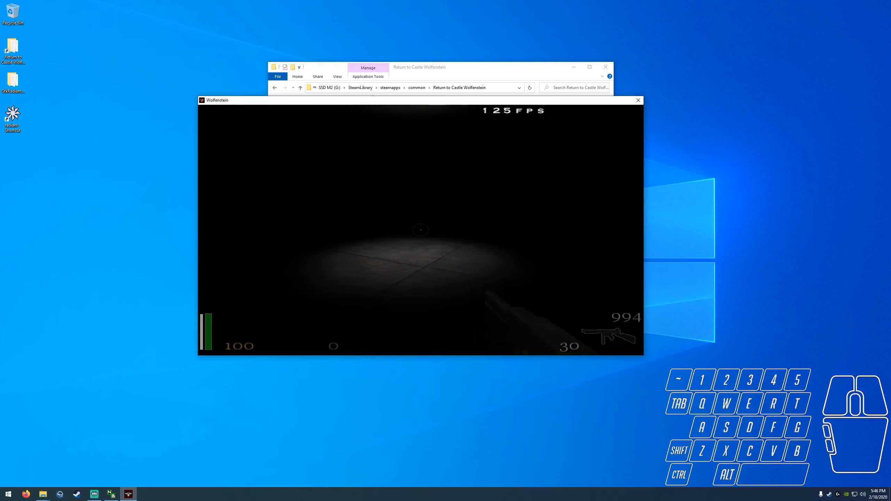
- Exit the game with the console command /quit and close the Return to Castle Wolfenstein folder window
key("grave")
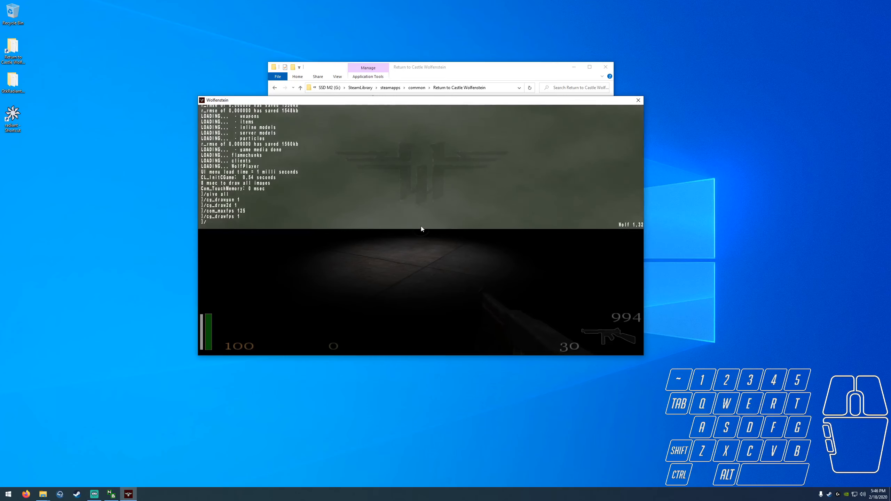
key("grave")
key("grave")
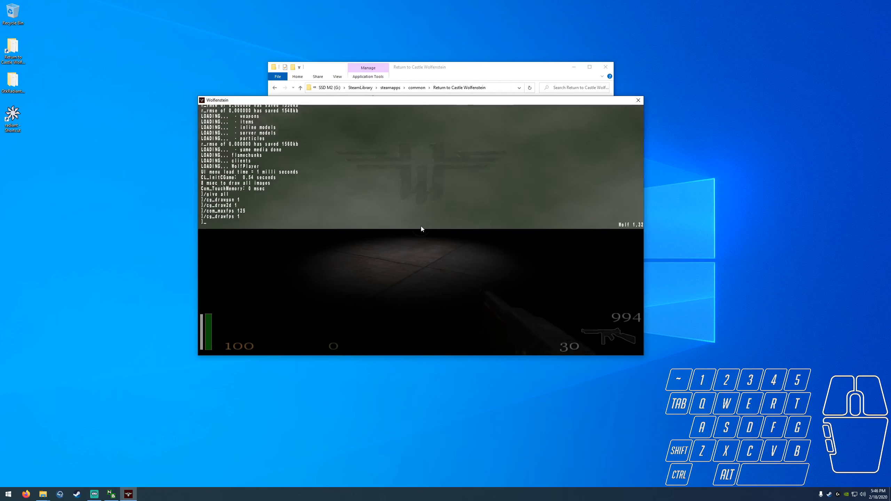
type("/quit")
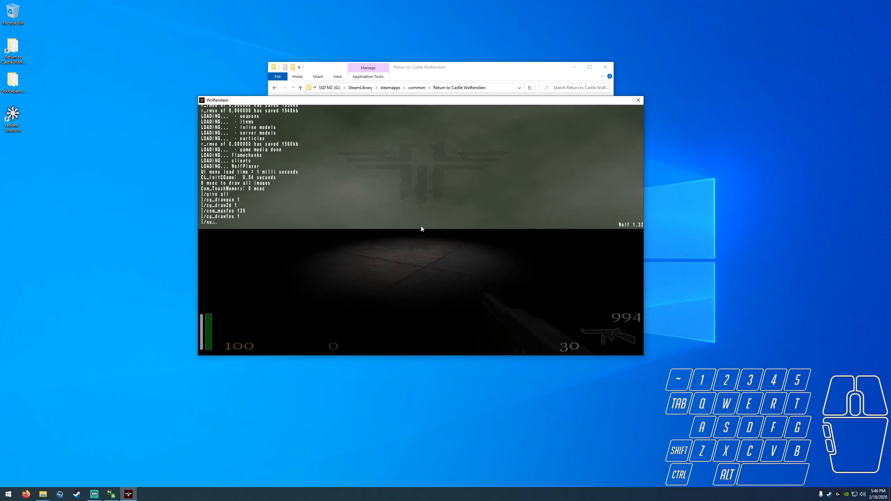
key("Return")
left_click(421, 228)
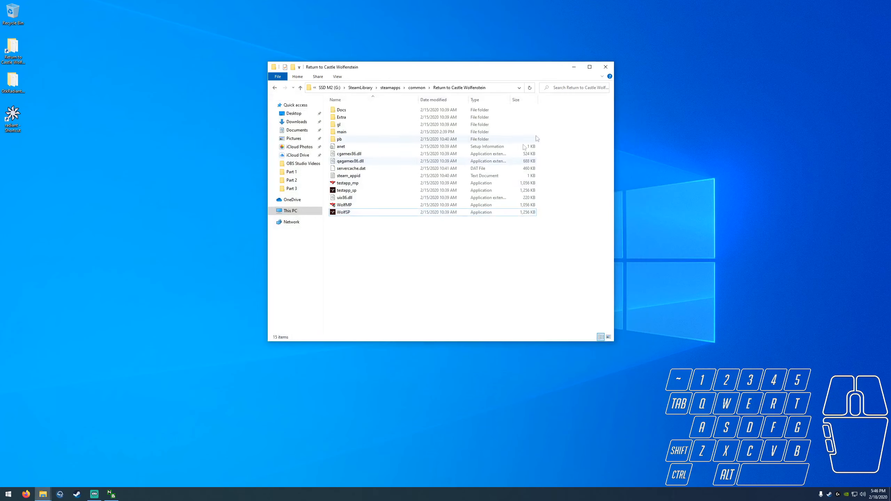
left_click(606, 67)
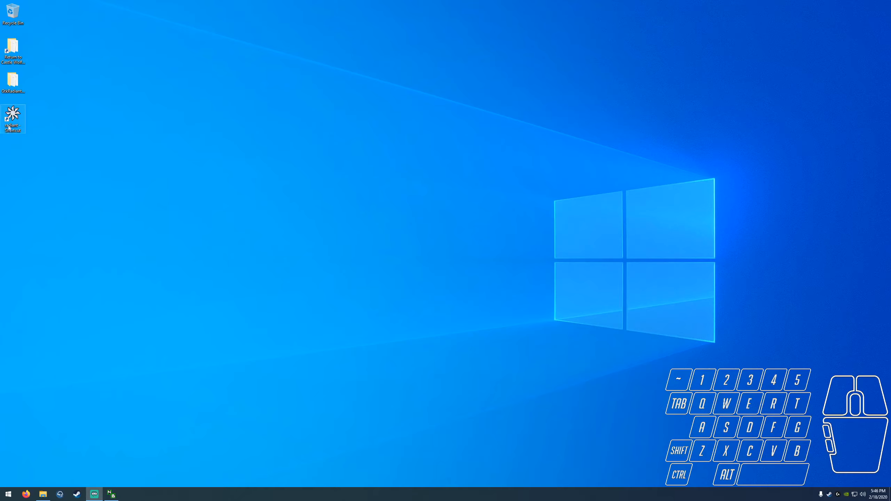
- Start the Radiant level editor and open test.map from the maps folder
double_click(12, 116)
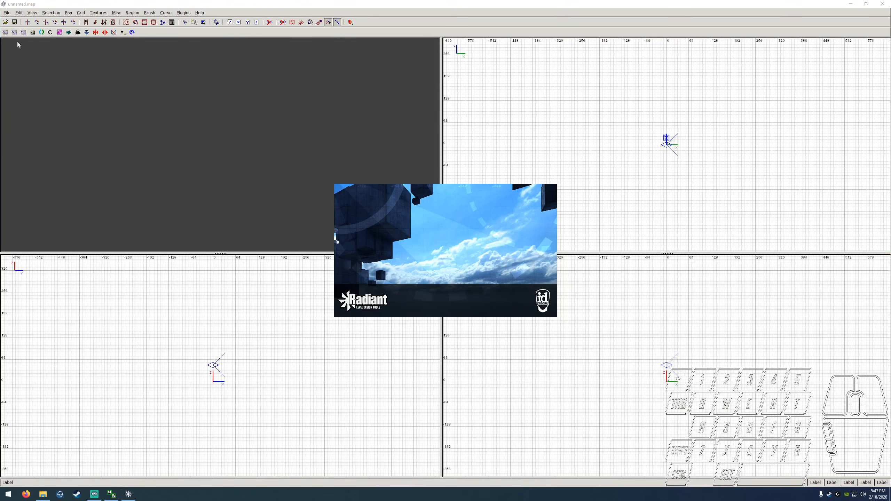
left_click(5, 22)
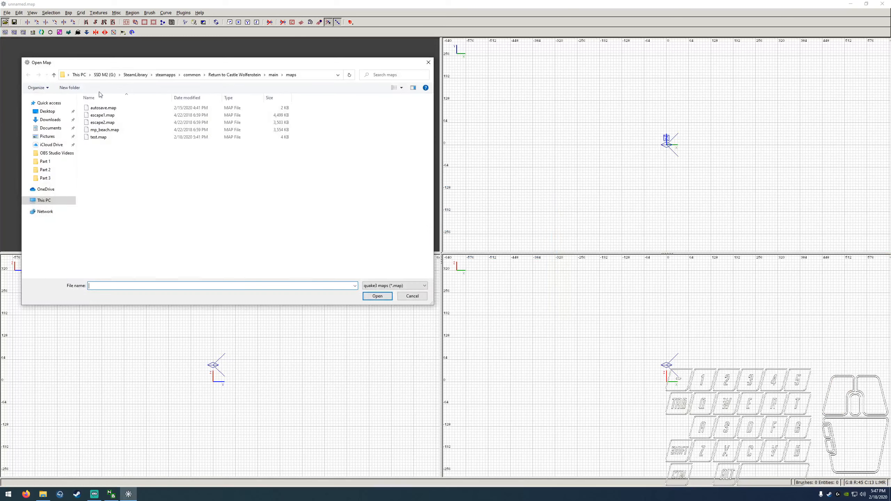
double_click(105, 138)
- Select the light entity in the middle of the room and set its light key to 175
right_click(156, 139)
key("Down")
key("Right")
key("Right")
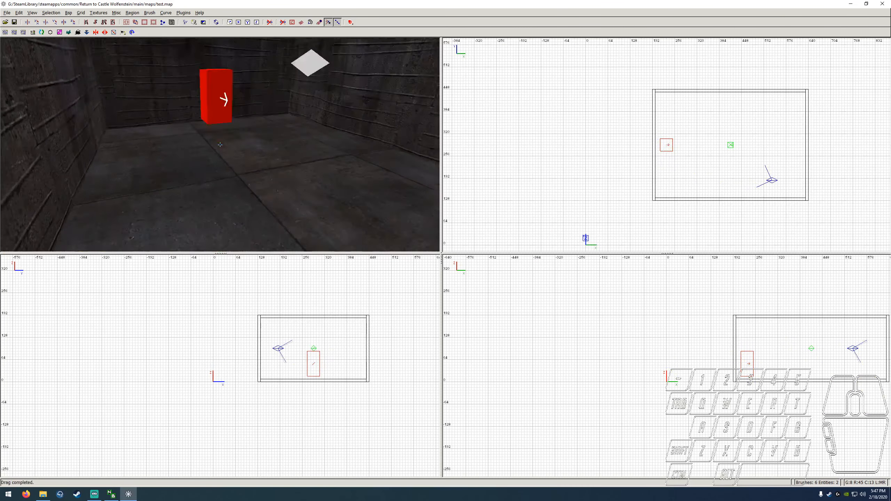
key("Down")
key("Left")
right_click(220, 145)
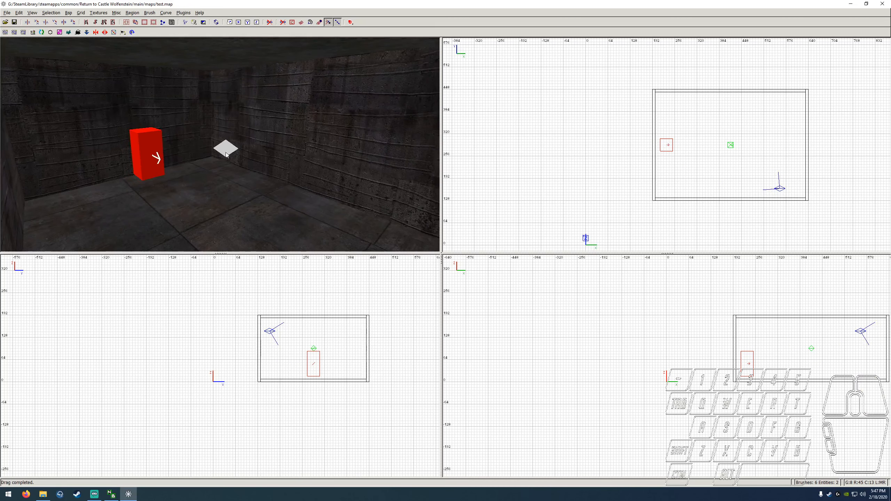
left_click(226, 154, "shift")
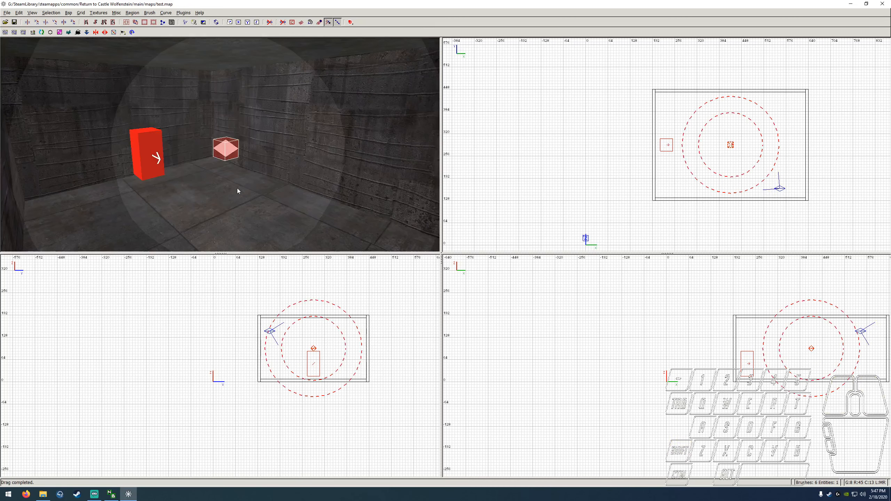
key("n")
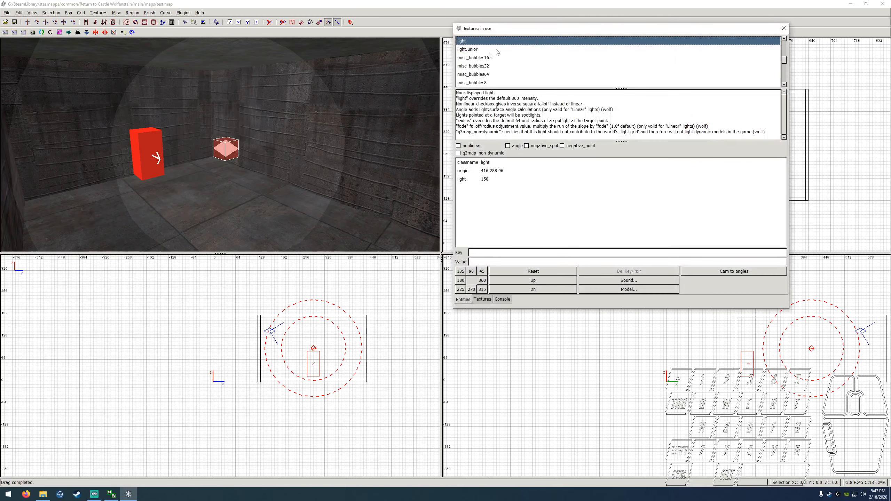
left_click_drag(516, 30, 518, 65)
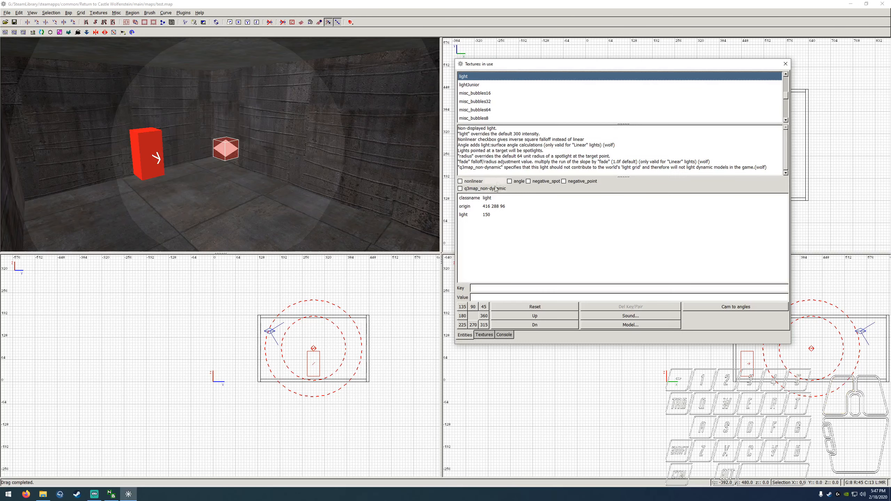
left_click(490, 217)
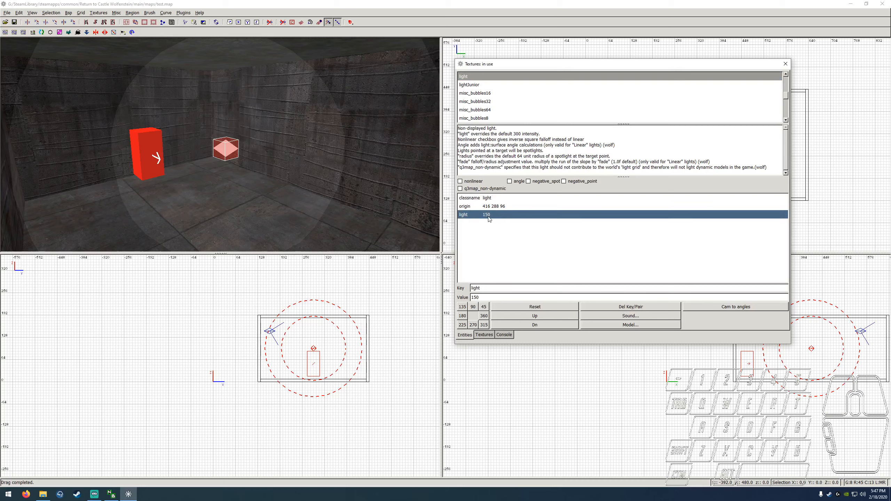
left_click(486, 298)
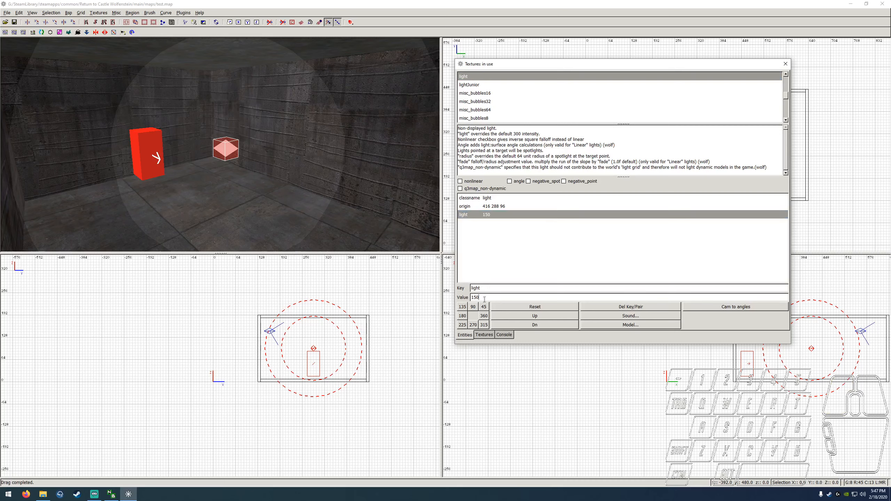
double_click(488, 297)
type("175")
key("Return")
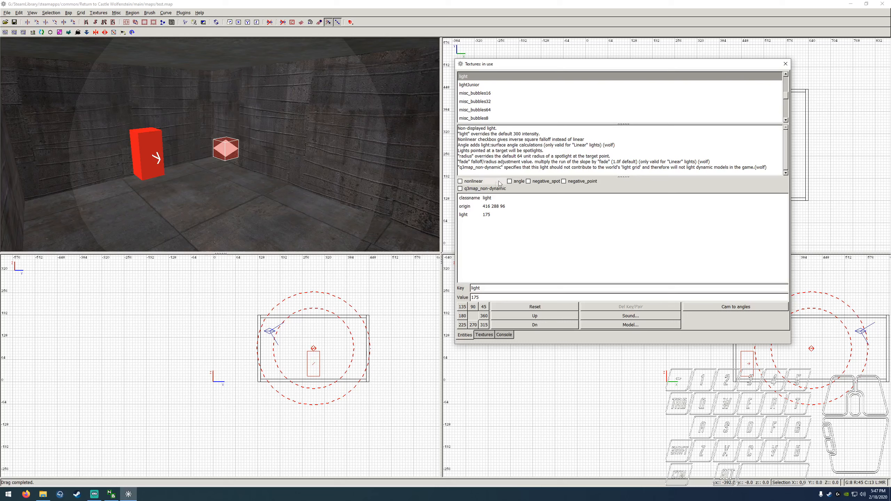
- Enable the nonlinear option for the light, then close the entity properties and deselect the light
left_click(473, 181)
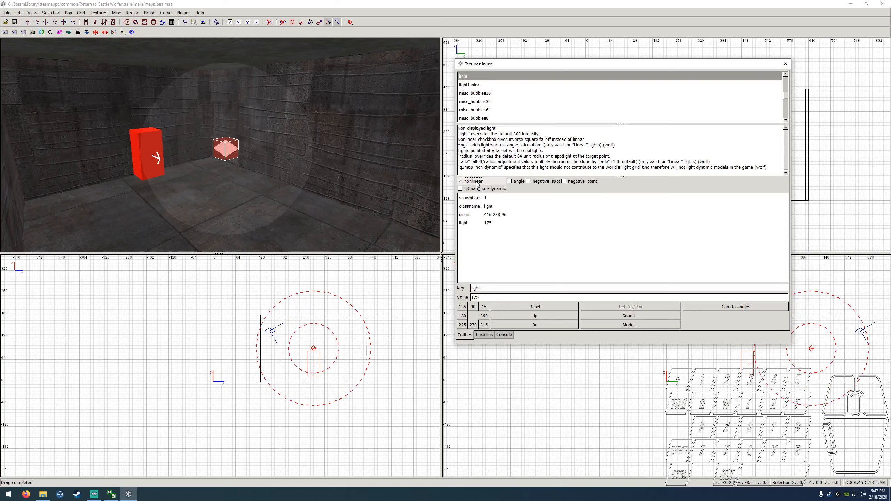
left_click(785, 64)
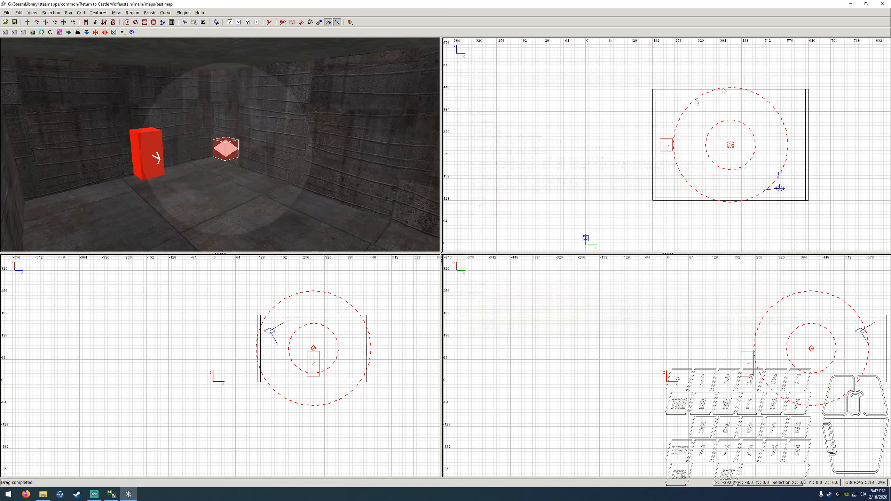
key("Escape")
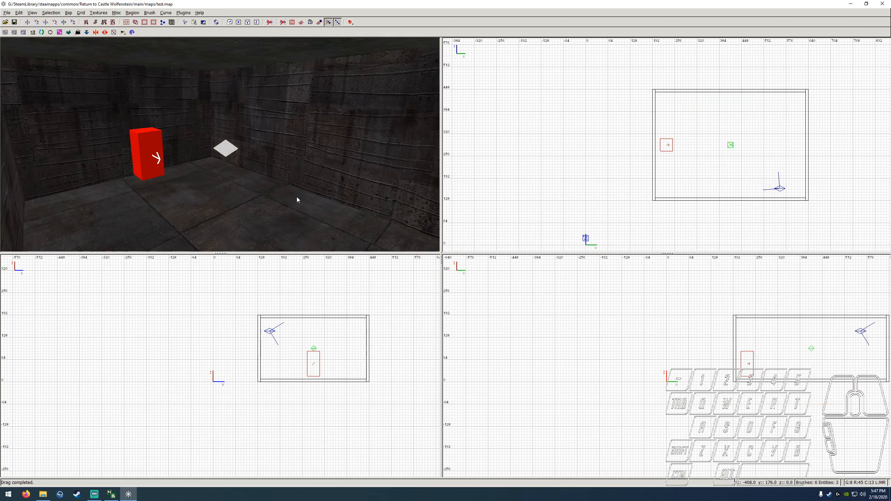
- Save test.map, show the console window, and compile the map with the Q3Map2 (single) BSP -meta option
left_click(14, 22)
key("o")
left_click_drag(363, 118, 548, 73)
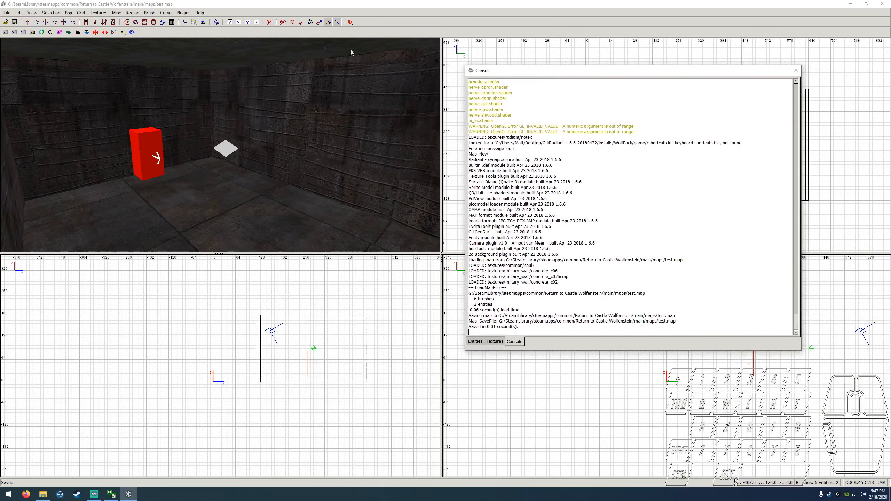
left_click(69, 13)
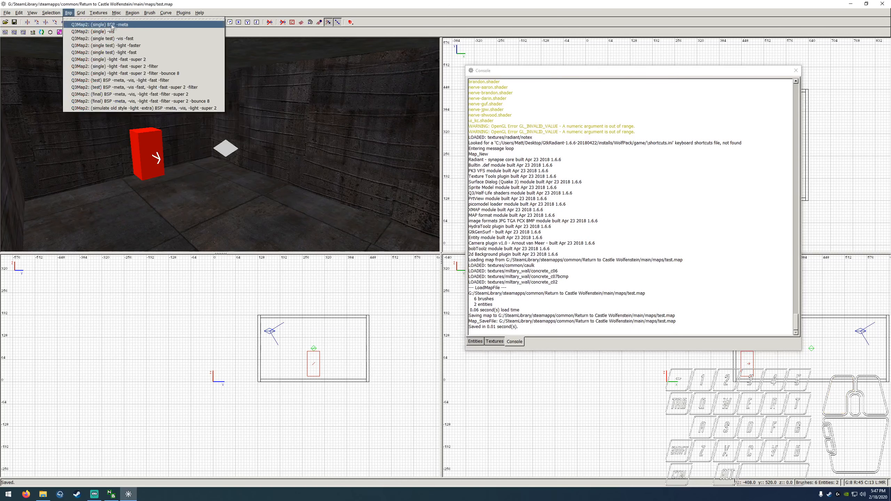
left_click(125, 25)
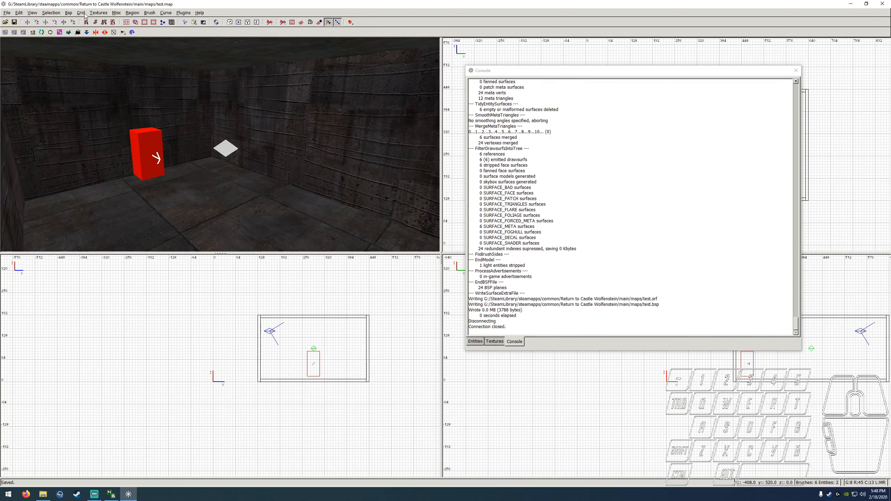
- Compile the map with Q3Map2 (test) BSP -meta, -vis, -light -fast -filter, then close the console and save the map
left_click(69, 13)
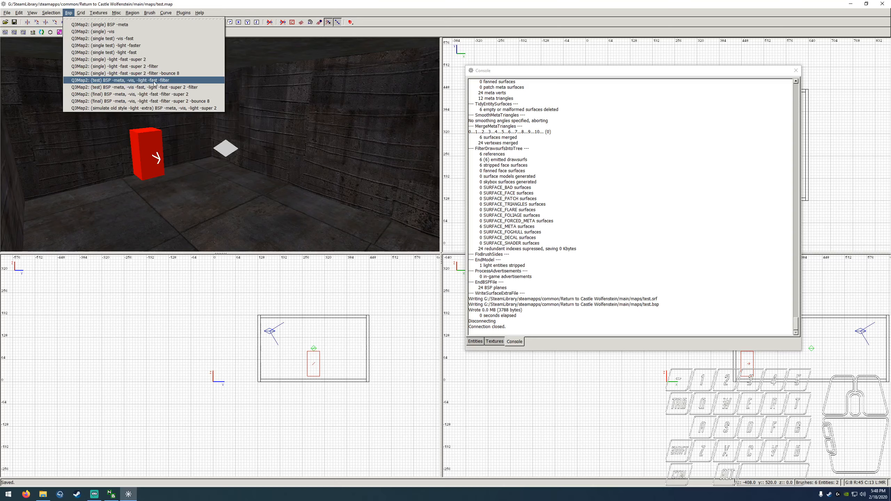
left_click(146, 81)
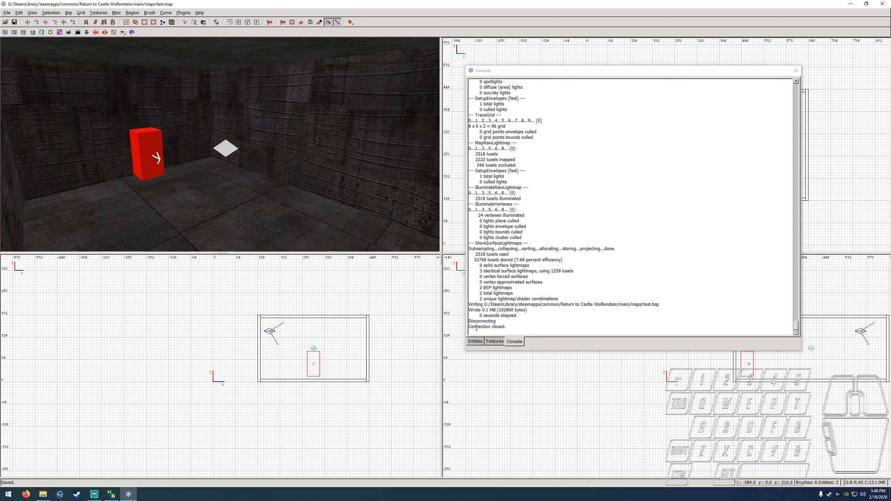
left_click(795, 70)
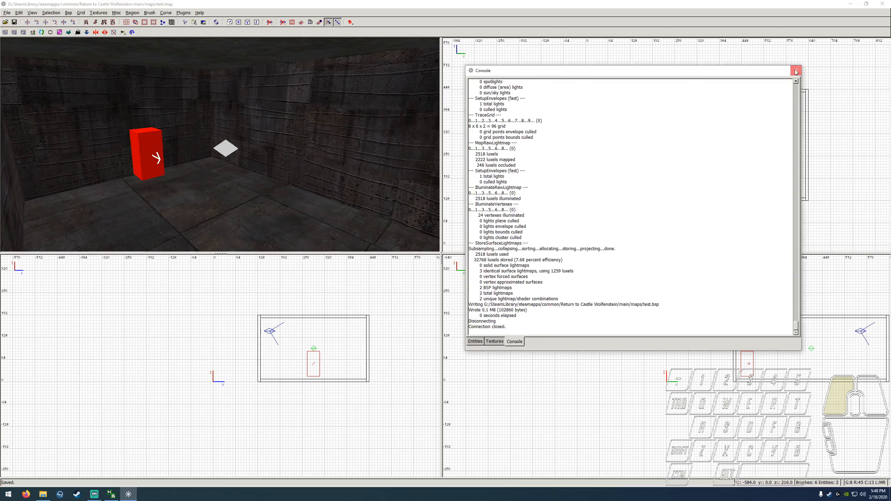
left_click(14, 22)
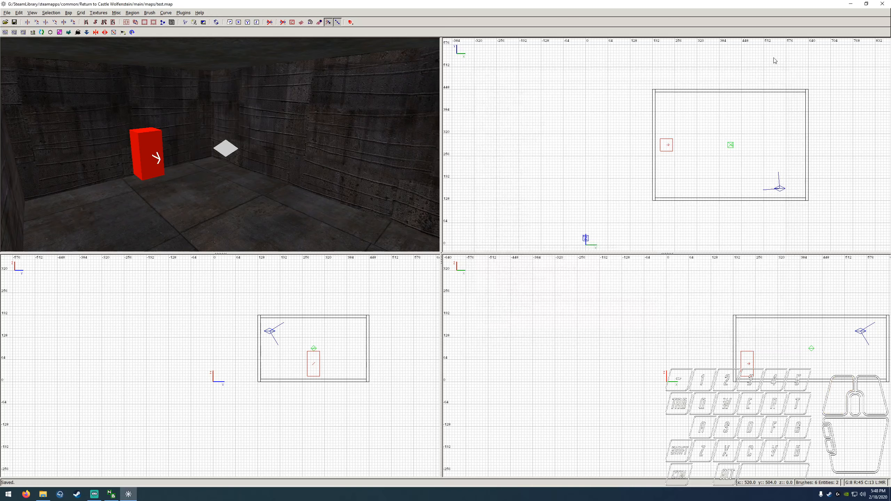
- Minimize Radiant, start WolfSP from the Return to Castle Wolfenstein folder, and skip to the game's main menu
left_click(852, 4)
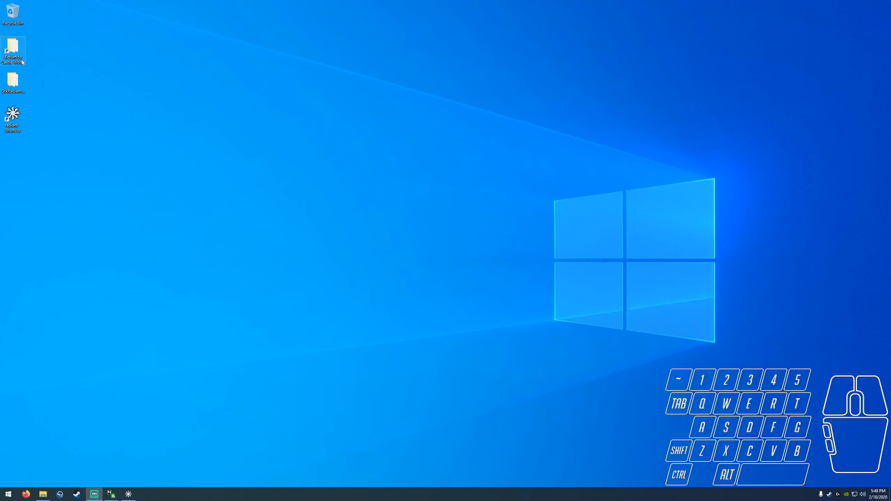
double_click(13, 47)
double_click(353, 213)
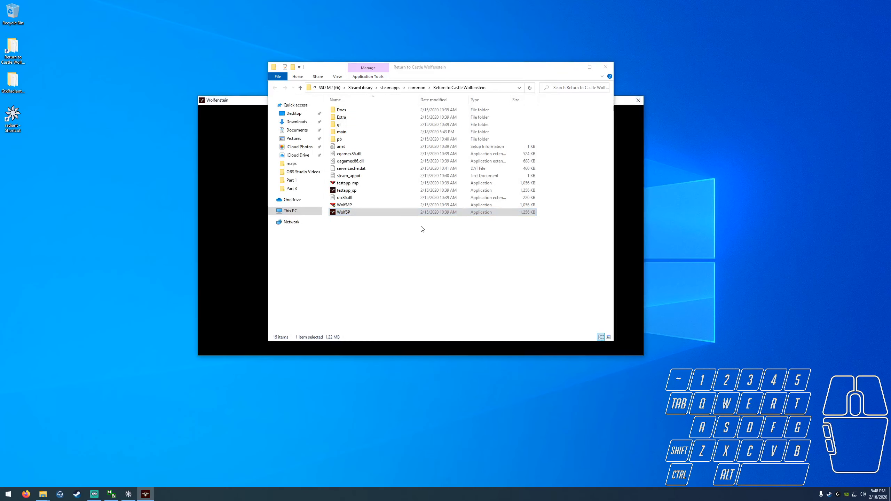
left_click(420, 226)
key("super")
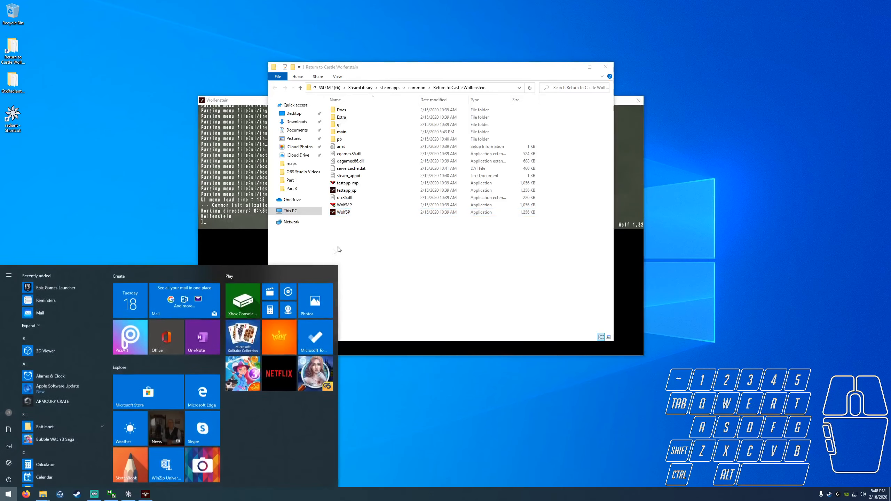
left_click(237, 244)
key("space")
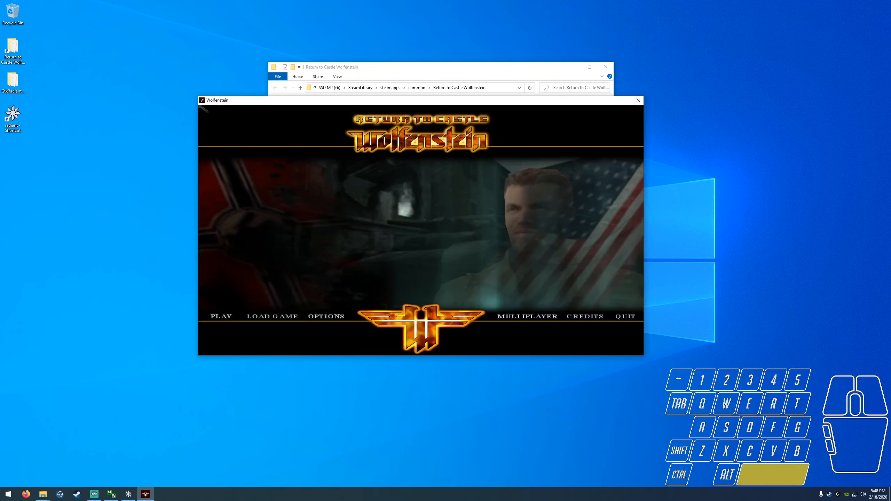
- Load the compiled test map in the game with the console command /devmap test
type("dev")
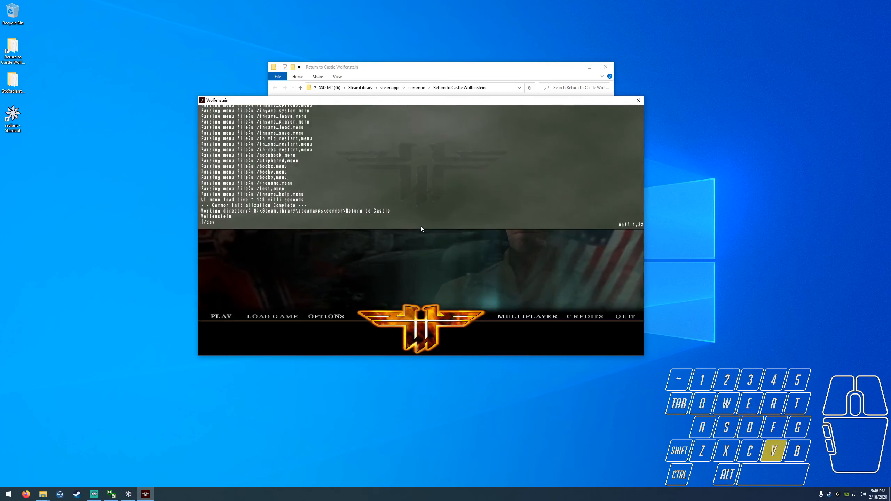
type("map")
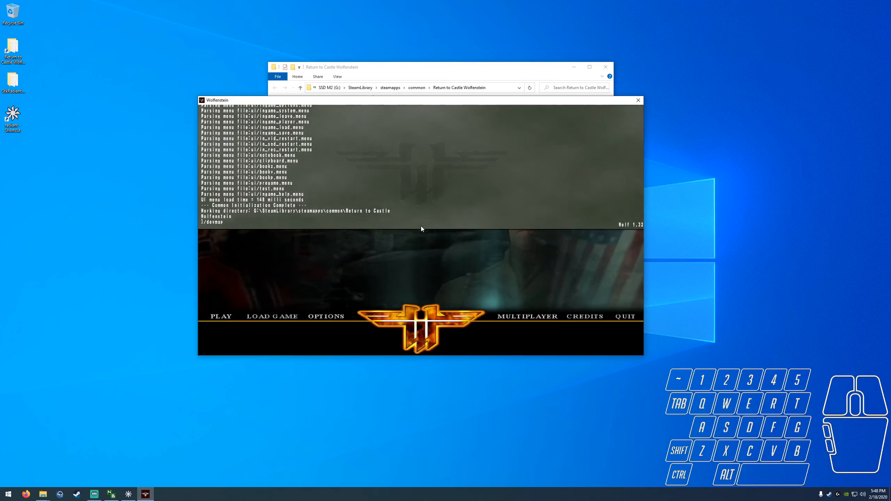
type(" test")
key("Return")
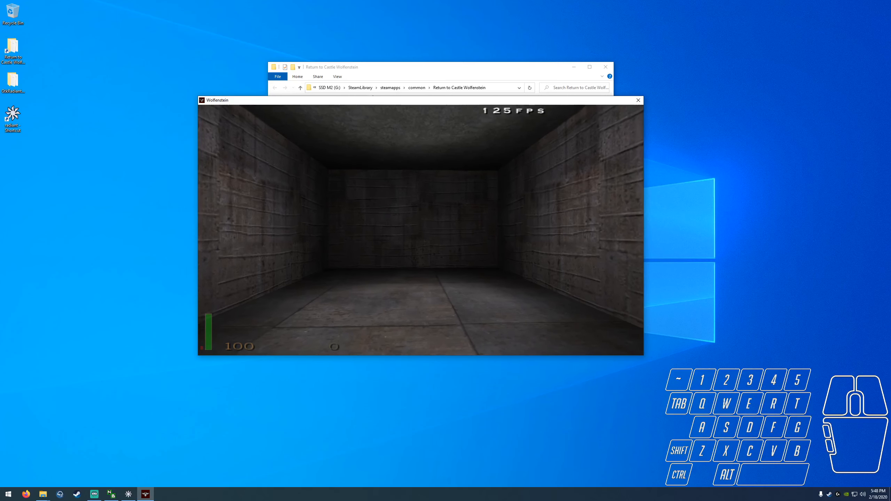
- Walk around the room in the game and examine how the light falls on the walls, floor and corners
key("s")
key("d")
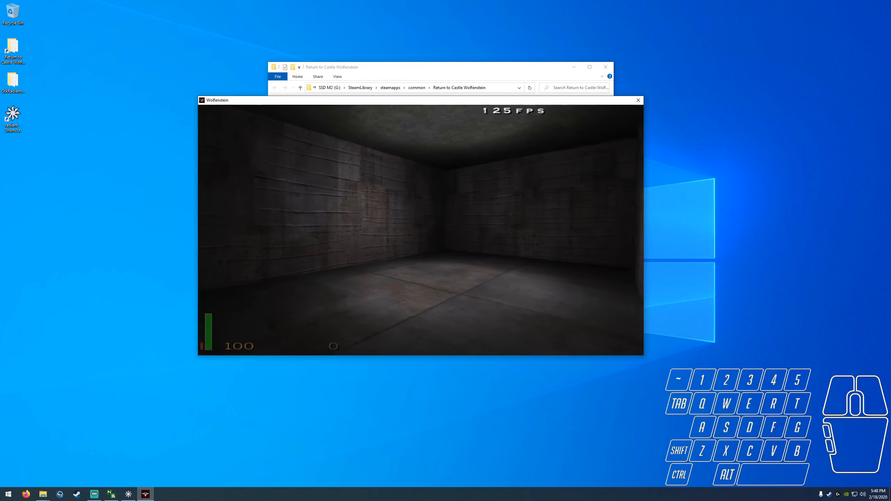
key("a")
key("s")
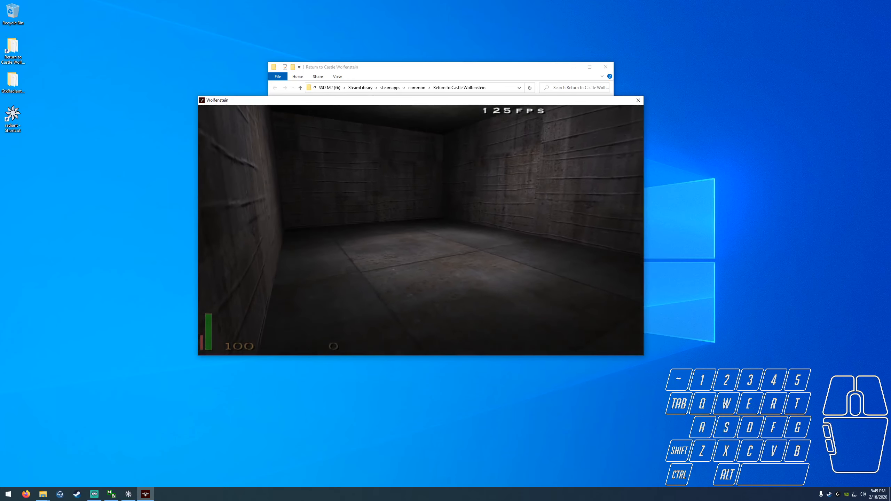
key("d")
key("s")
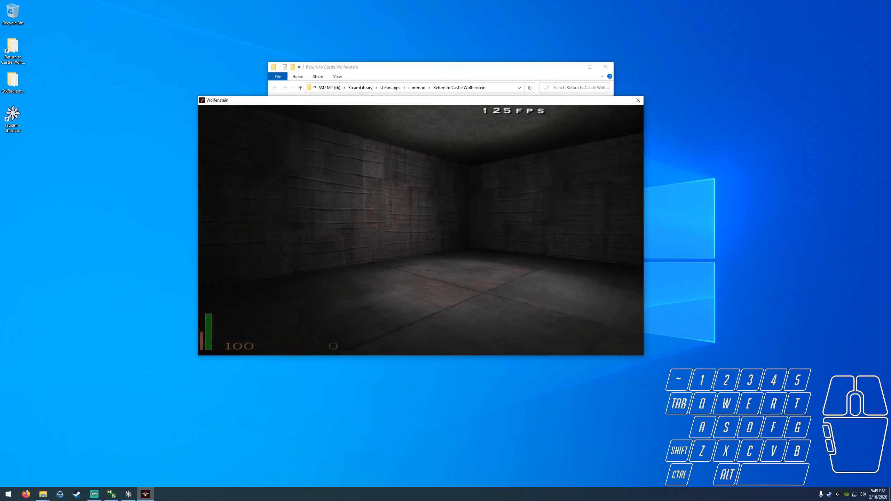
key("d")
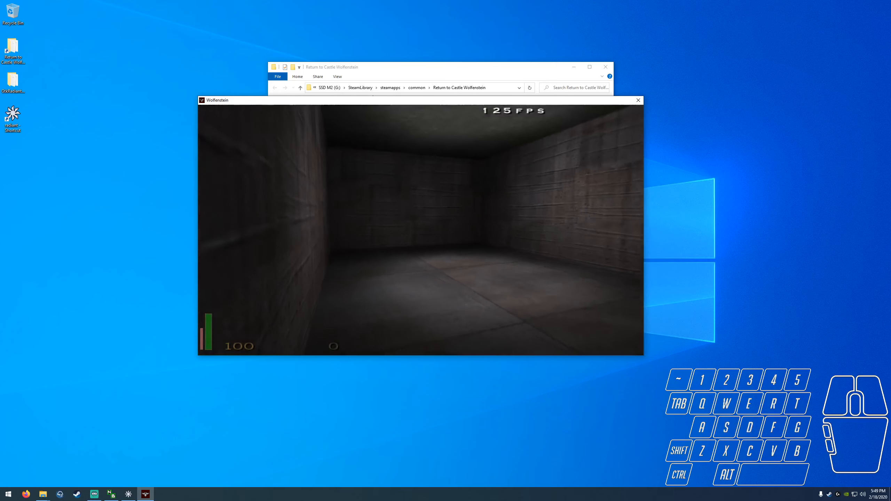